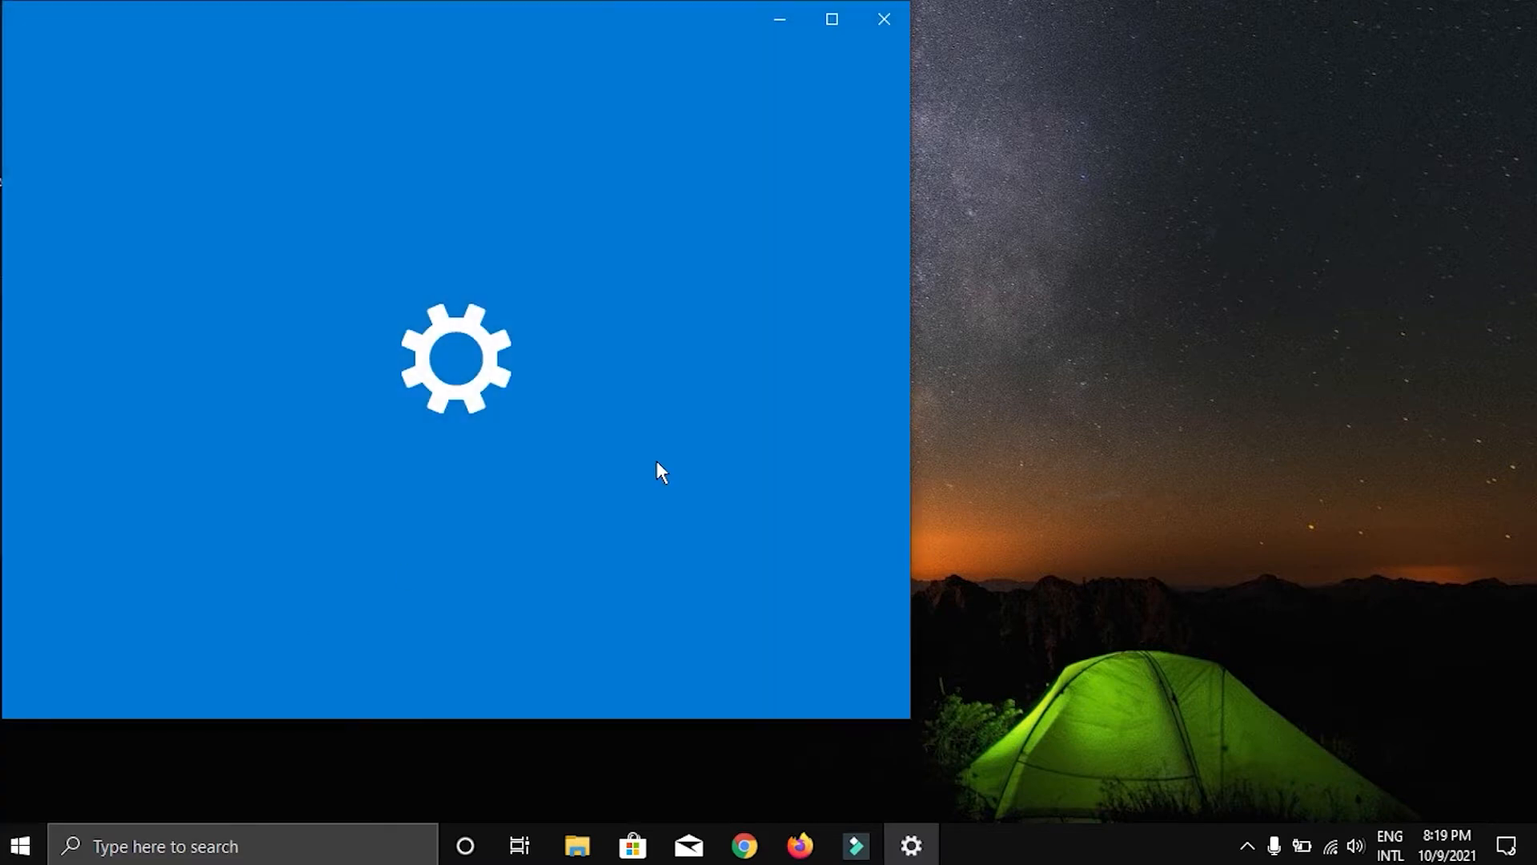
Step: Open the Update & Security settings and start the download and installation of the optional quality update
{"action": "scroll", "coordinate": [637, 521], "scroll_direction": "down", "scroll_amount": 5}
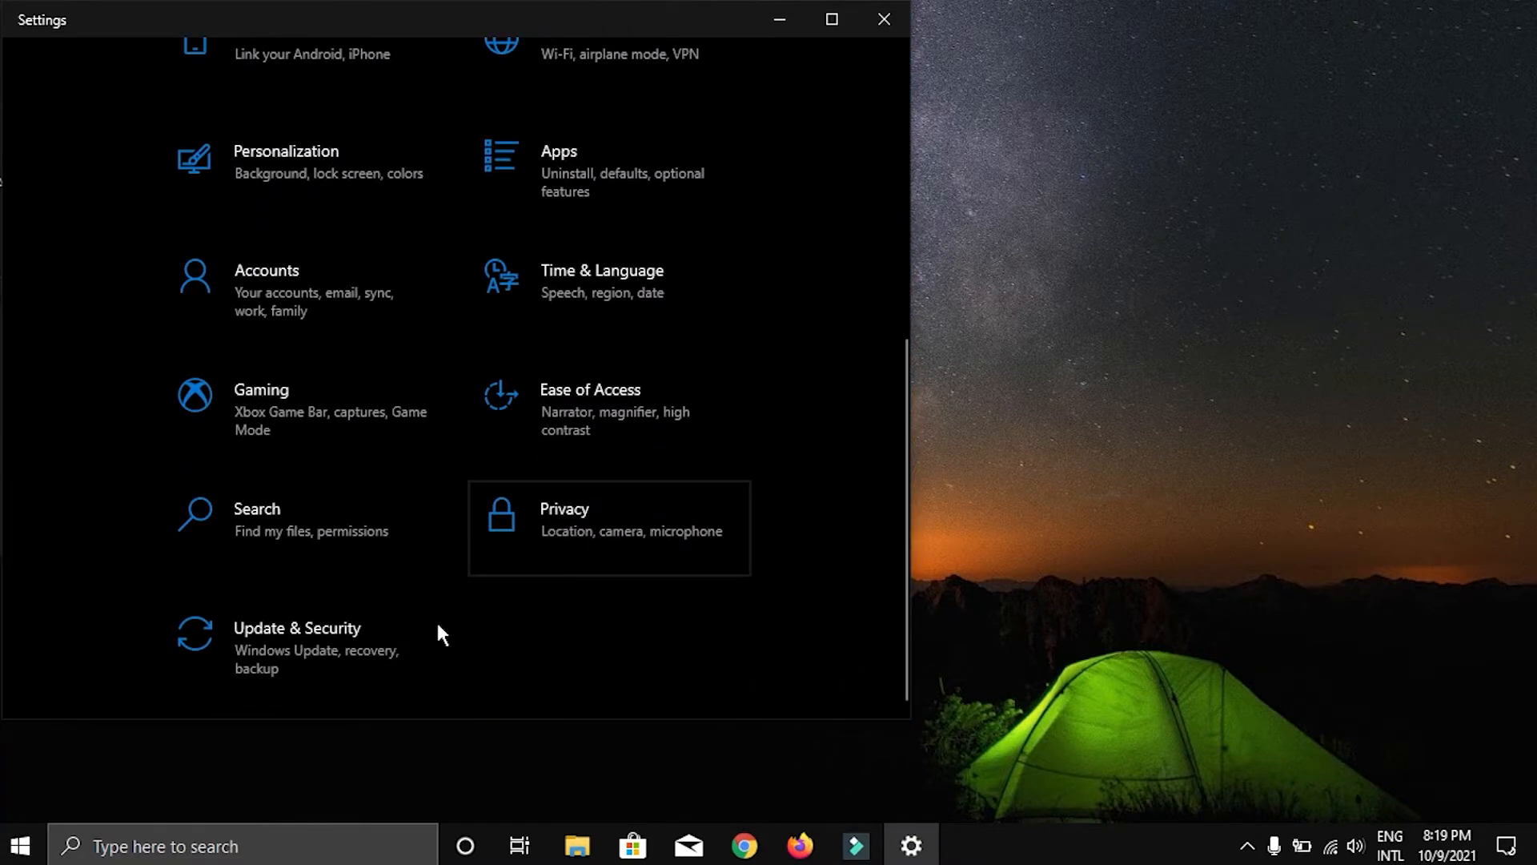
{"action": "left_click", "coordinate": [299, 661]}
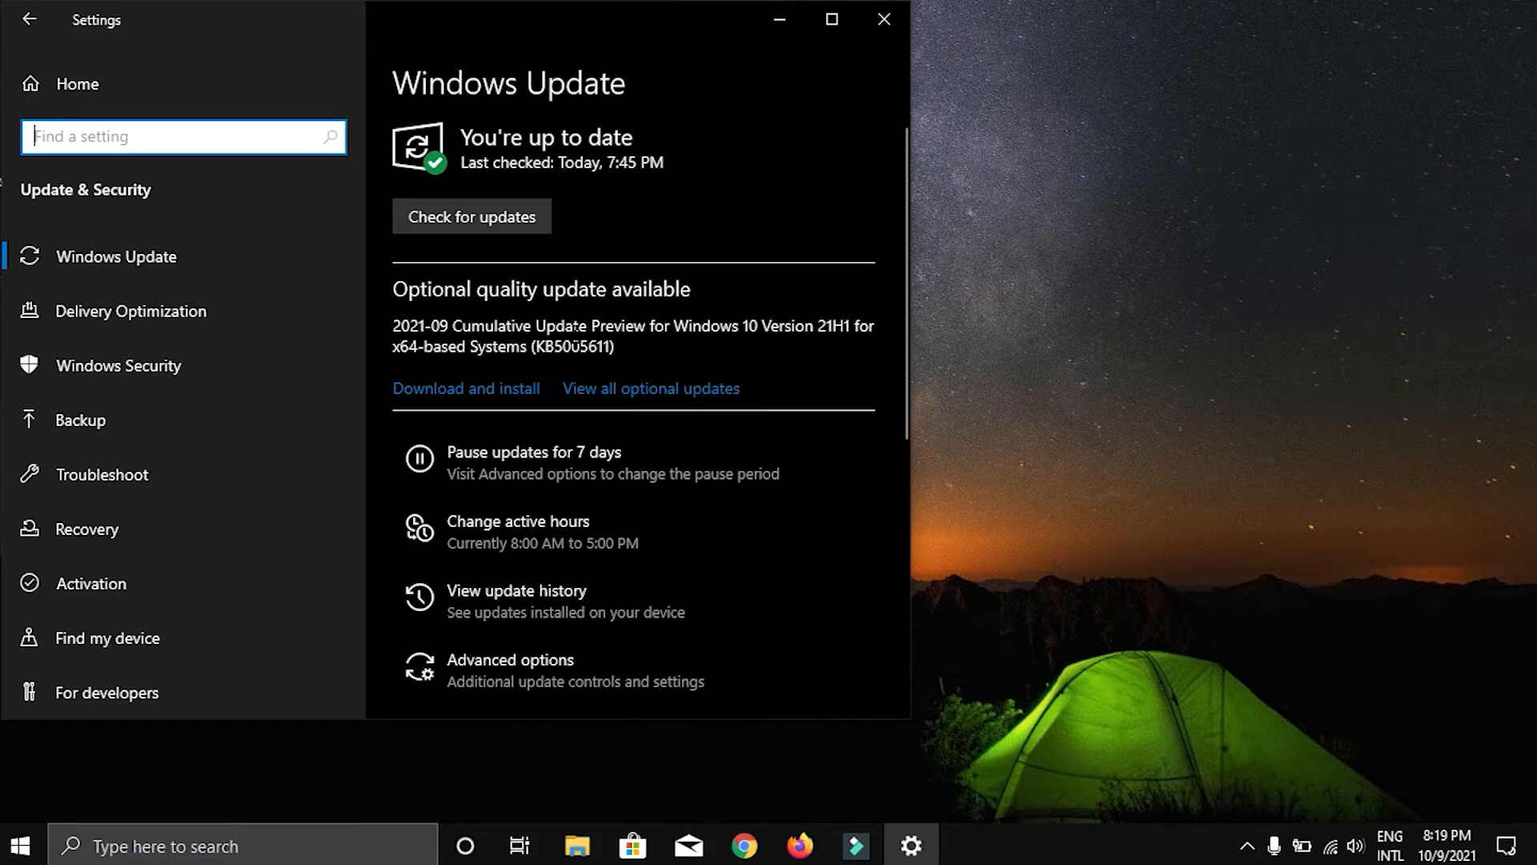
{"action": "left_click", "coordinate": [498, 394]}
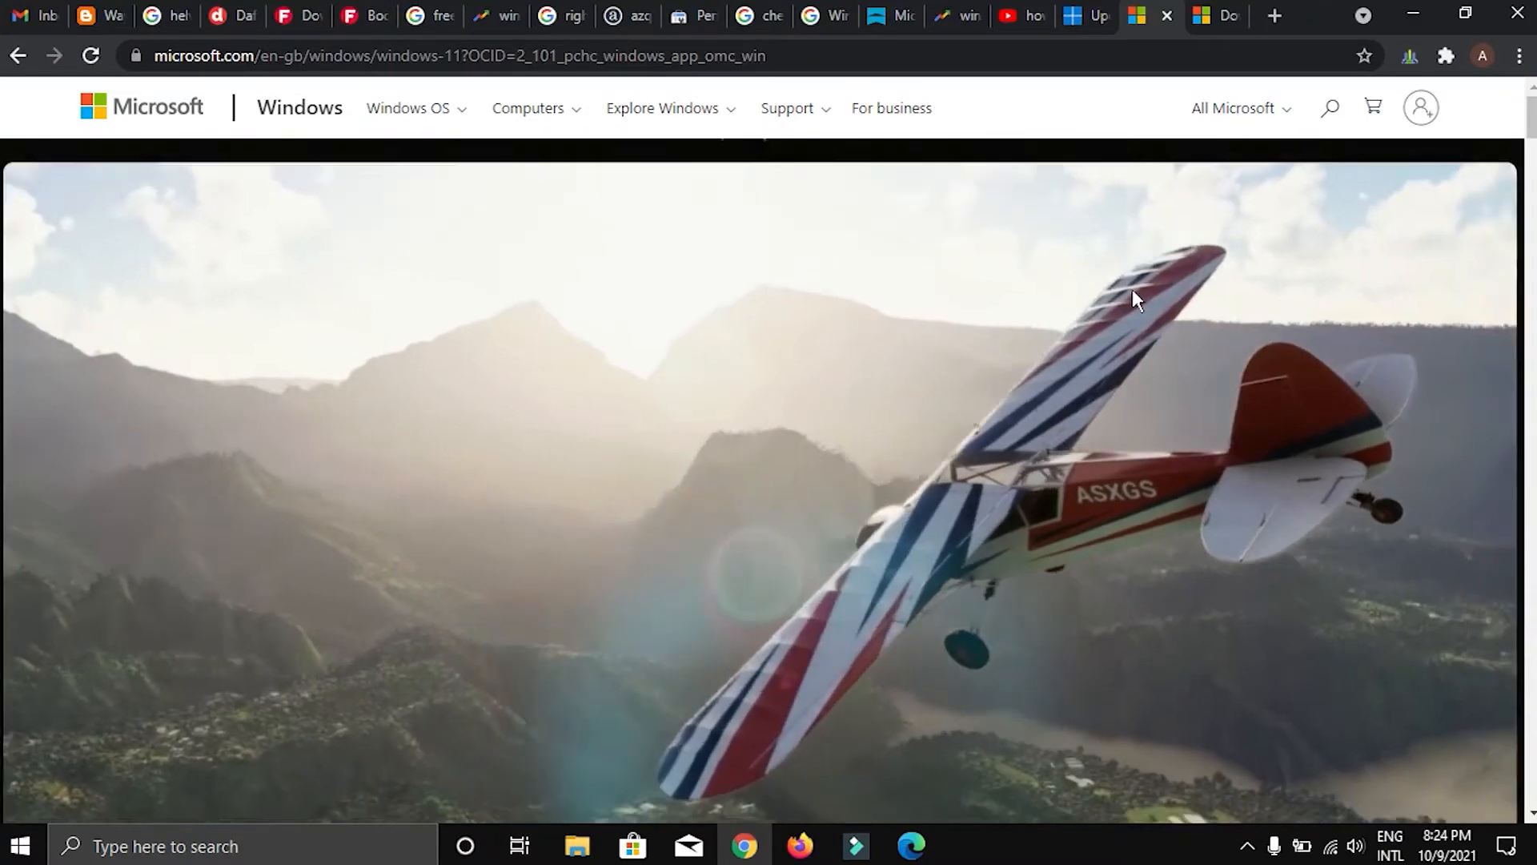
Step: Examine the Windows 11 page on microsoft.com in Chrome, covering its desktop, chat, gaming and PC choice sections
{"action": "scroll", "coordinate": [1028, 464], "scroll_direction": "down", "scroll_amount": 5}
{"action": "scroll", "coordinate": [1025, 464], "scroll_direction": "down", "scroll_amount": 4}
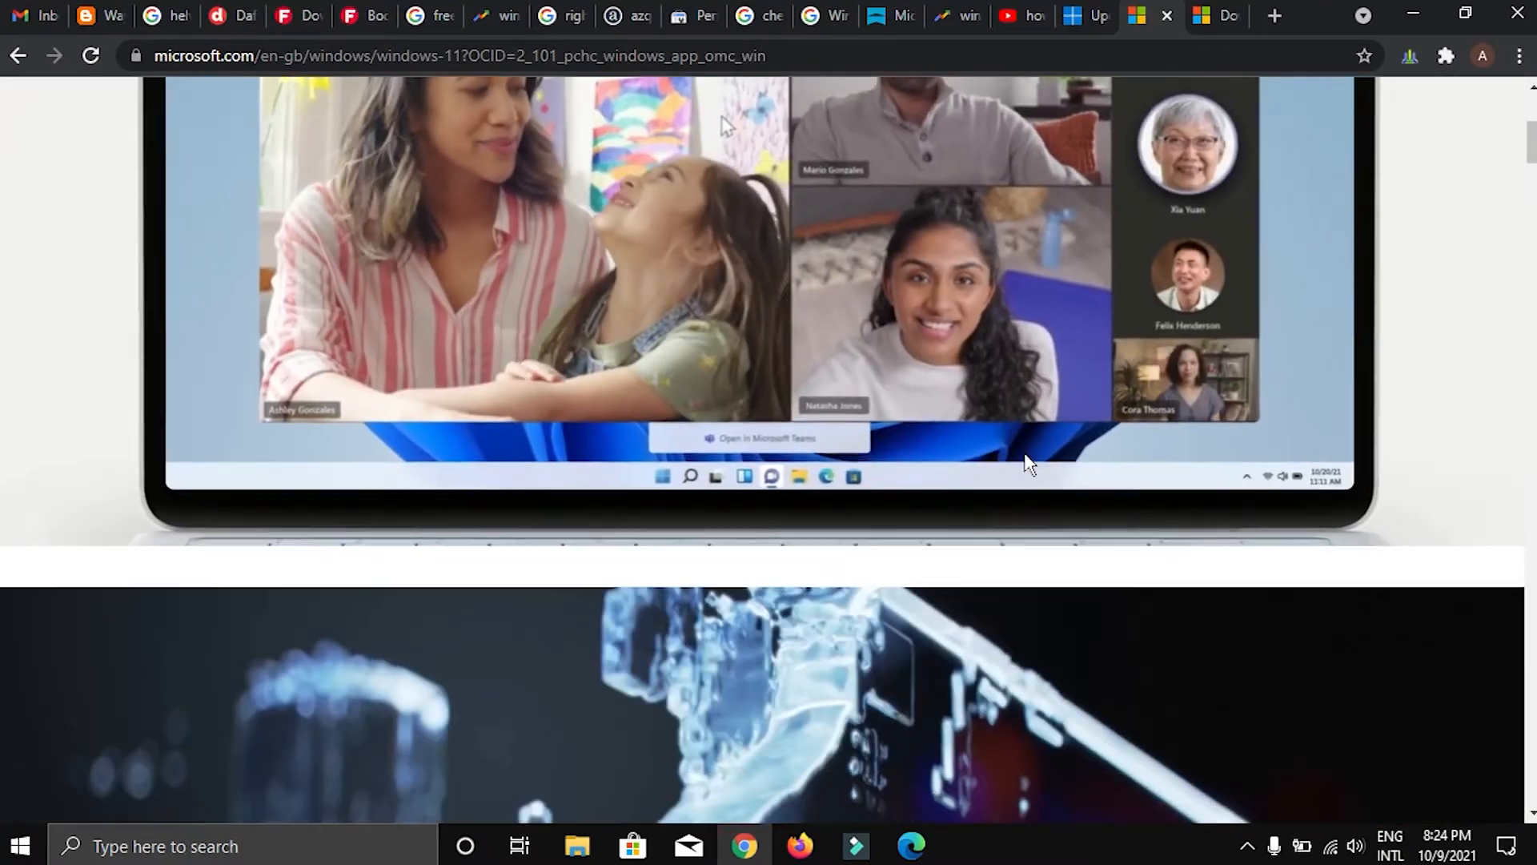
{"action": "scroll", "coordinate": [978, 521], "scroll_direction": "down", "scroll_amount": 3}
{"action": "scroll", "coordinate": [982, 530], "scroll_direction": "down", "scroll_amount": 3}
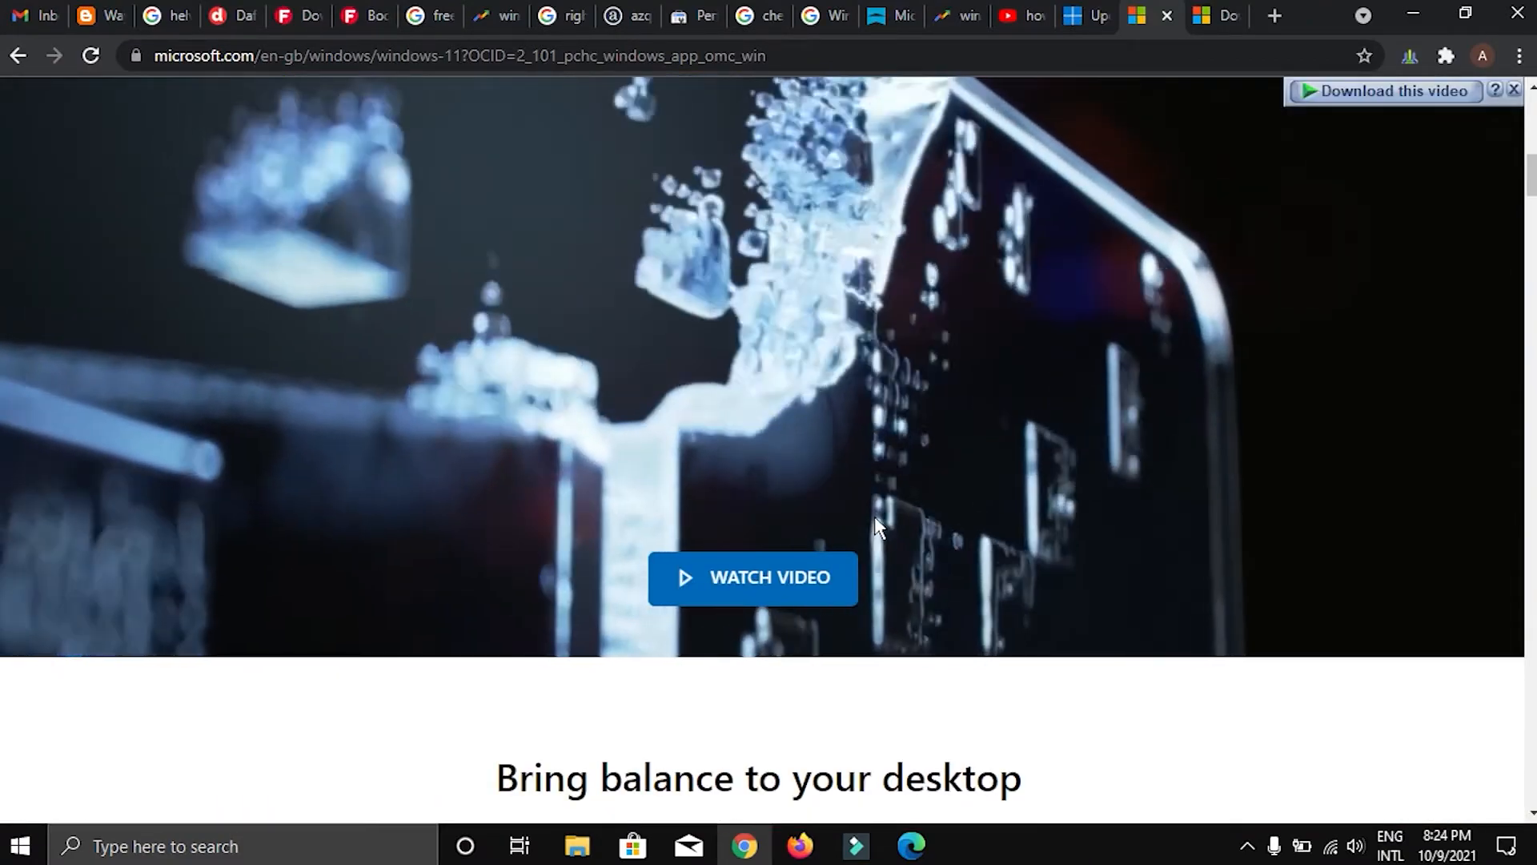
{"action": "scroll", "coordinate": [875, 519], "scroll_direction": "down", "scroll_amount": 6}
{"action": "scroll", "coordinate": [874, 515], "scroll_direction": "down", "scroll_amount": 3}
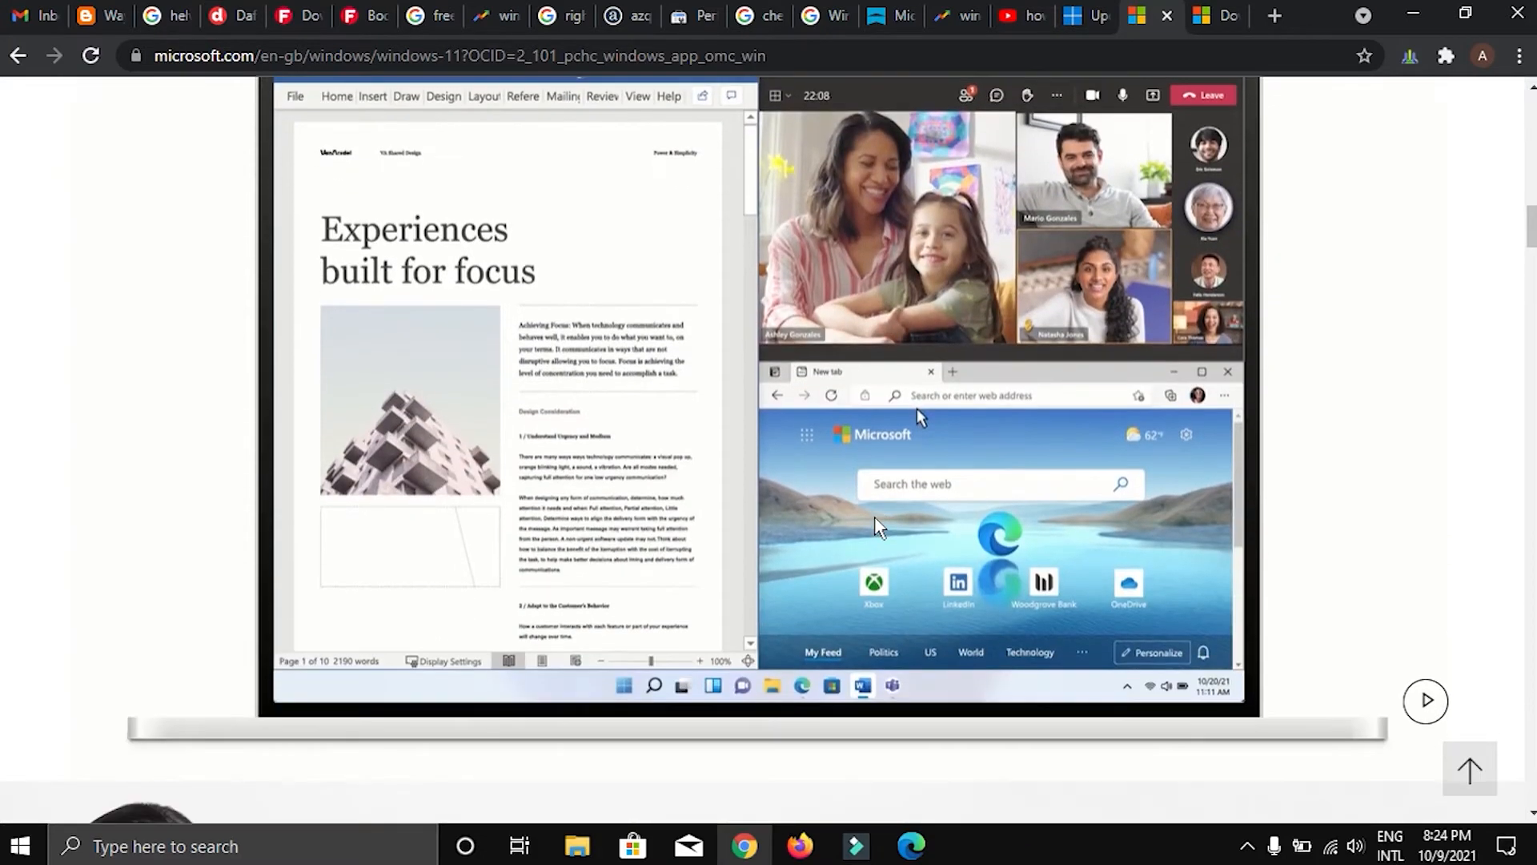
{"action": "scroll", "coordinate": [1464, 509], "scroll_direction": "down", "scroll_amount": 12}
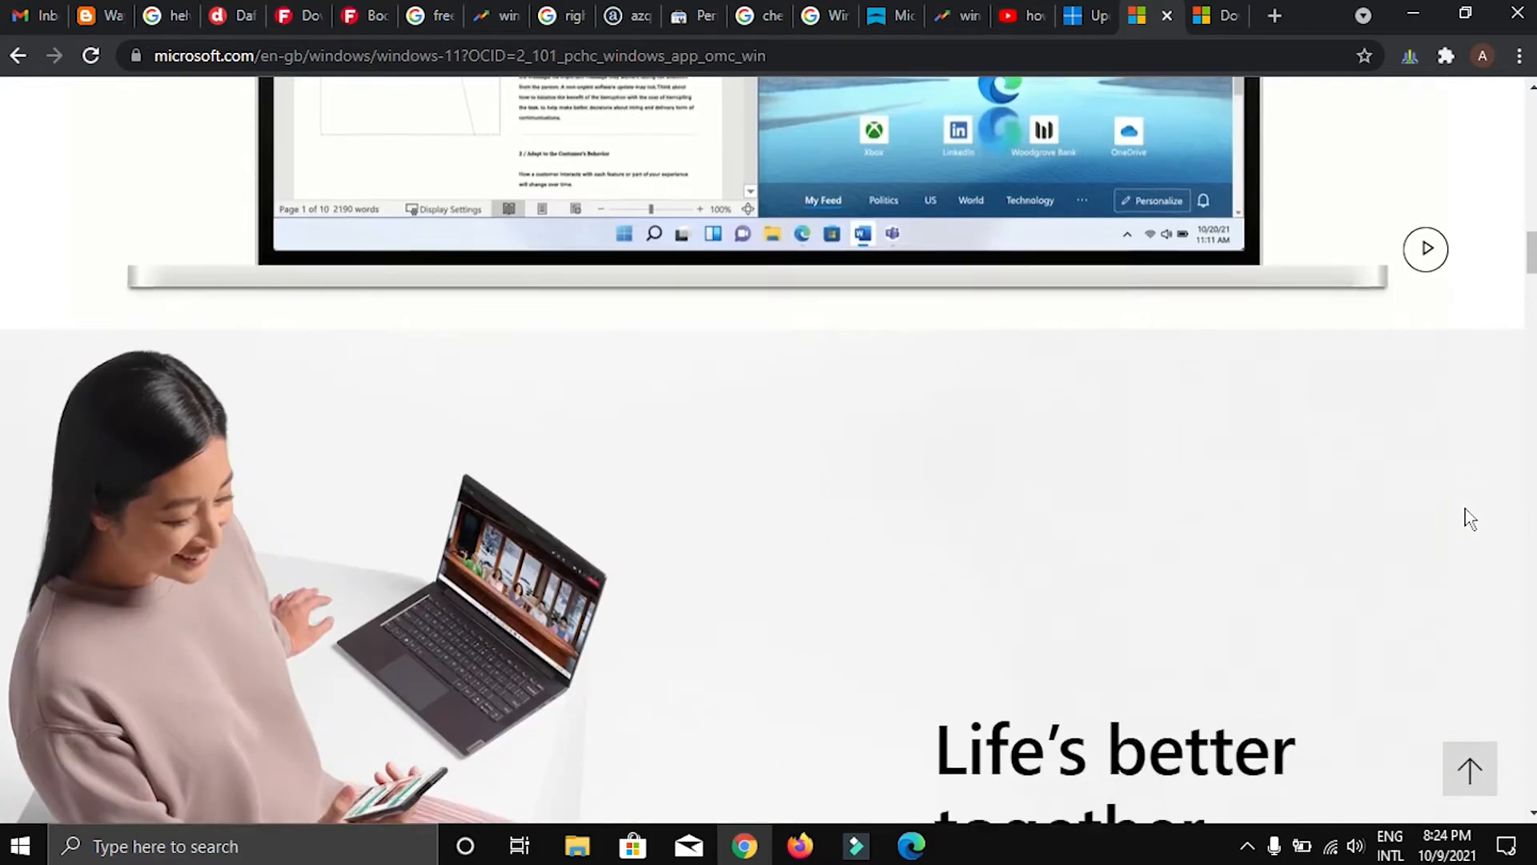
{"action": "scroll", "coordinate": [1463, 507], "scroll_direction": "down", "scroll_amount": 6}
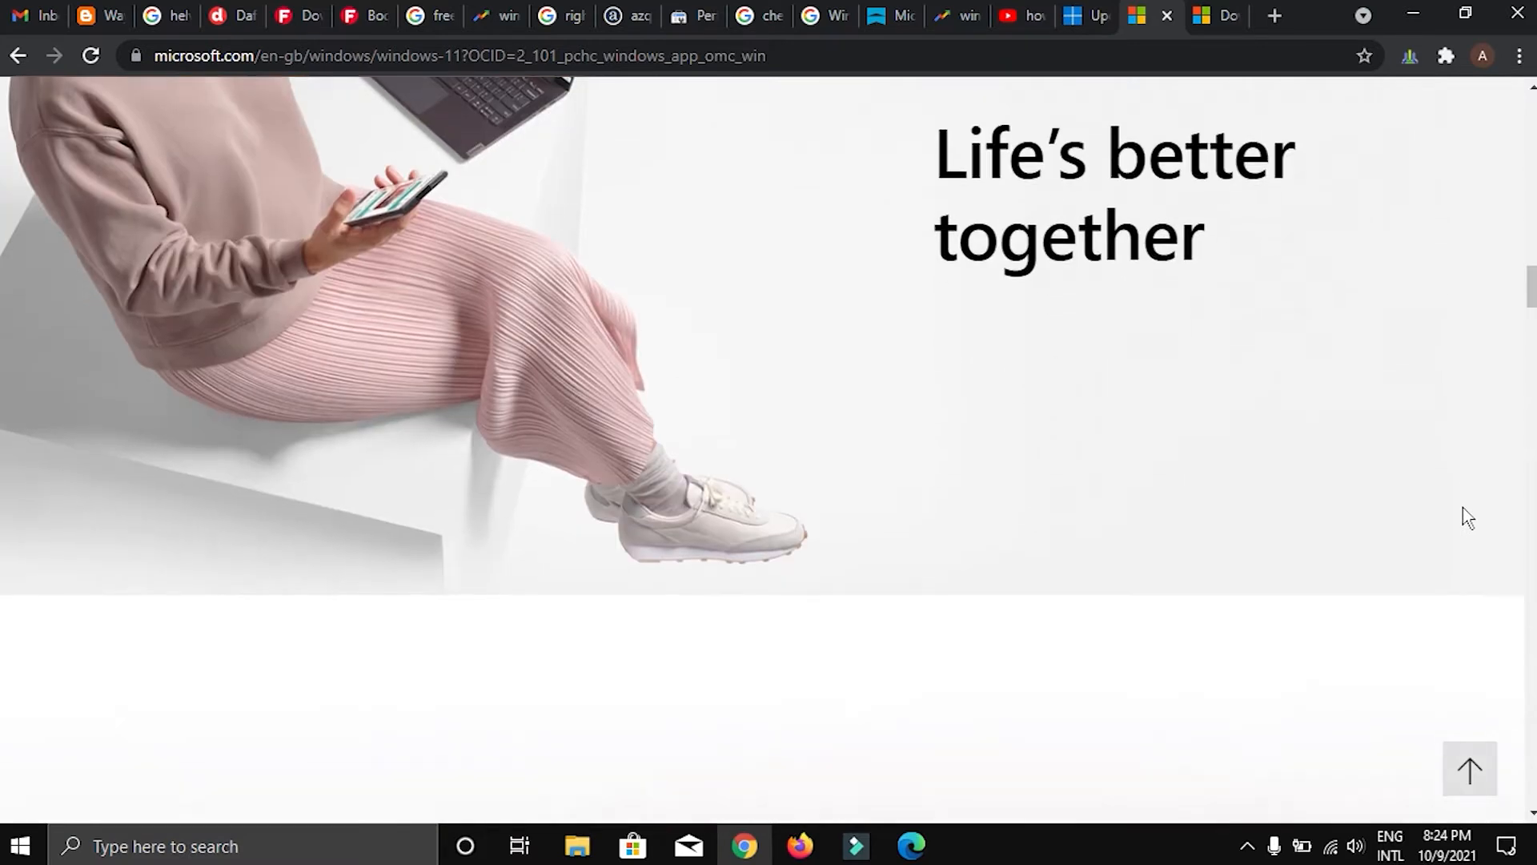
{"action": "scroll", "coordinate": [1463, 508], "scroll_direction": "down", "scroll_amount": 8}
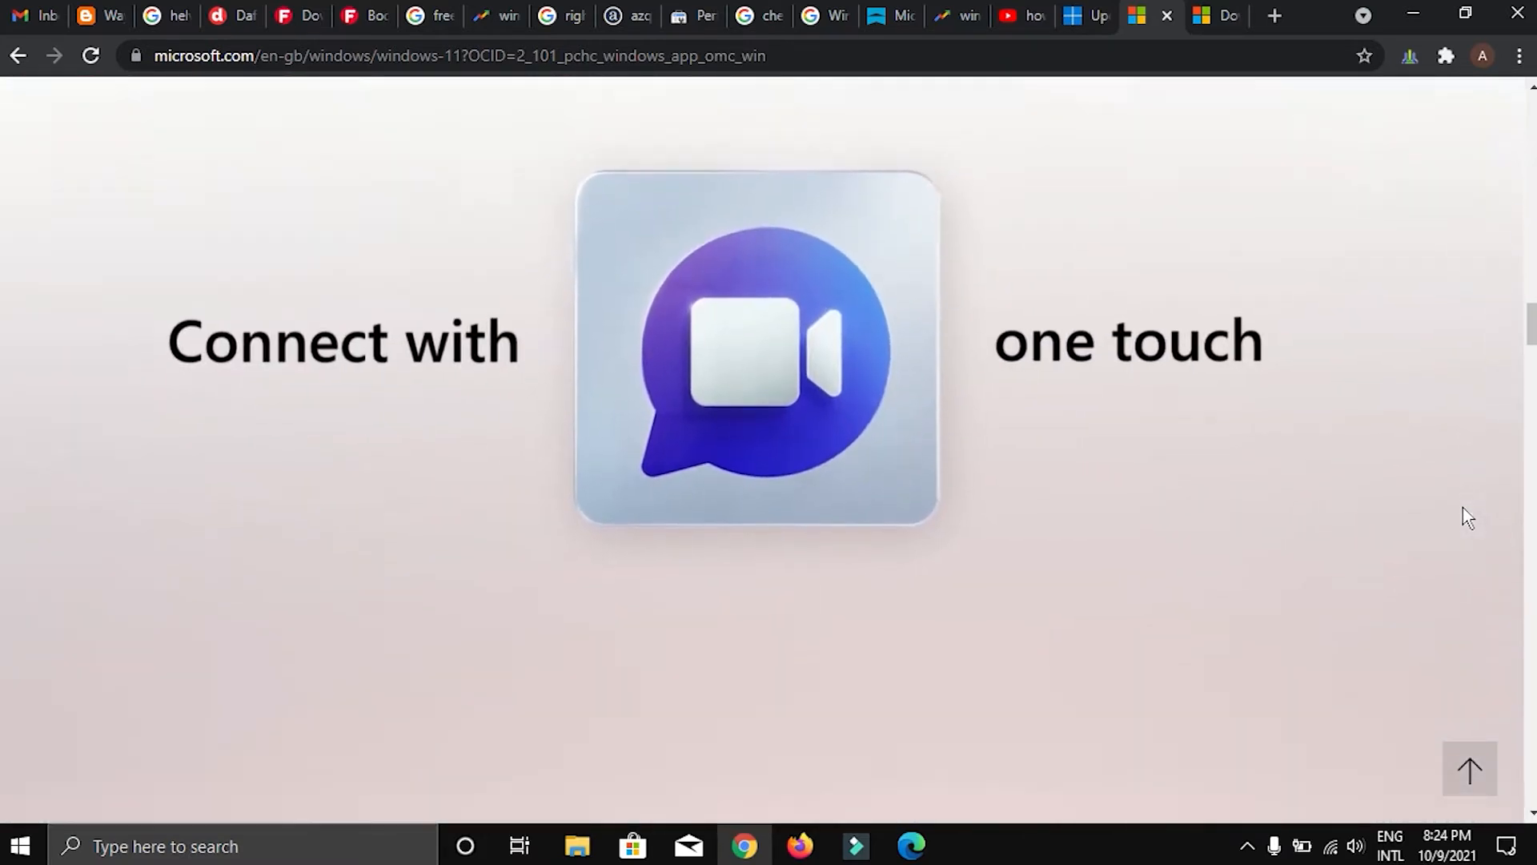
{"action": "scroll", "coordinate": [1463, 508], "scroll_direction": "down", "scroll_amount": 8}
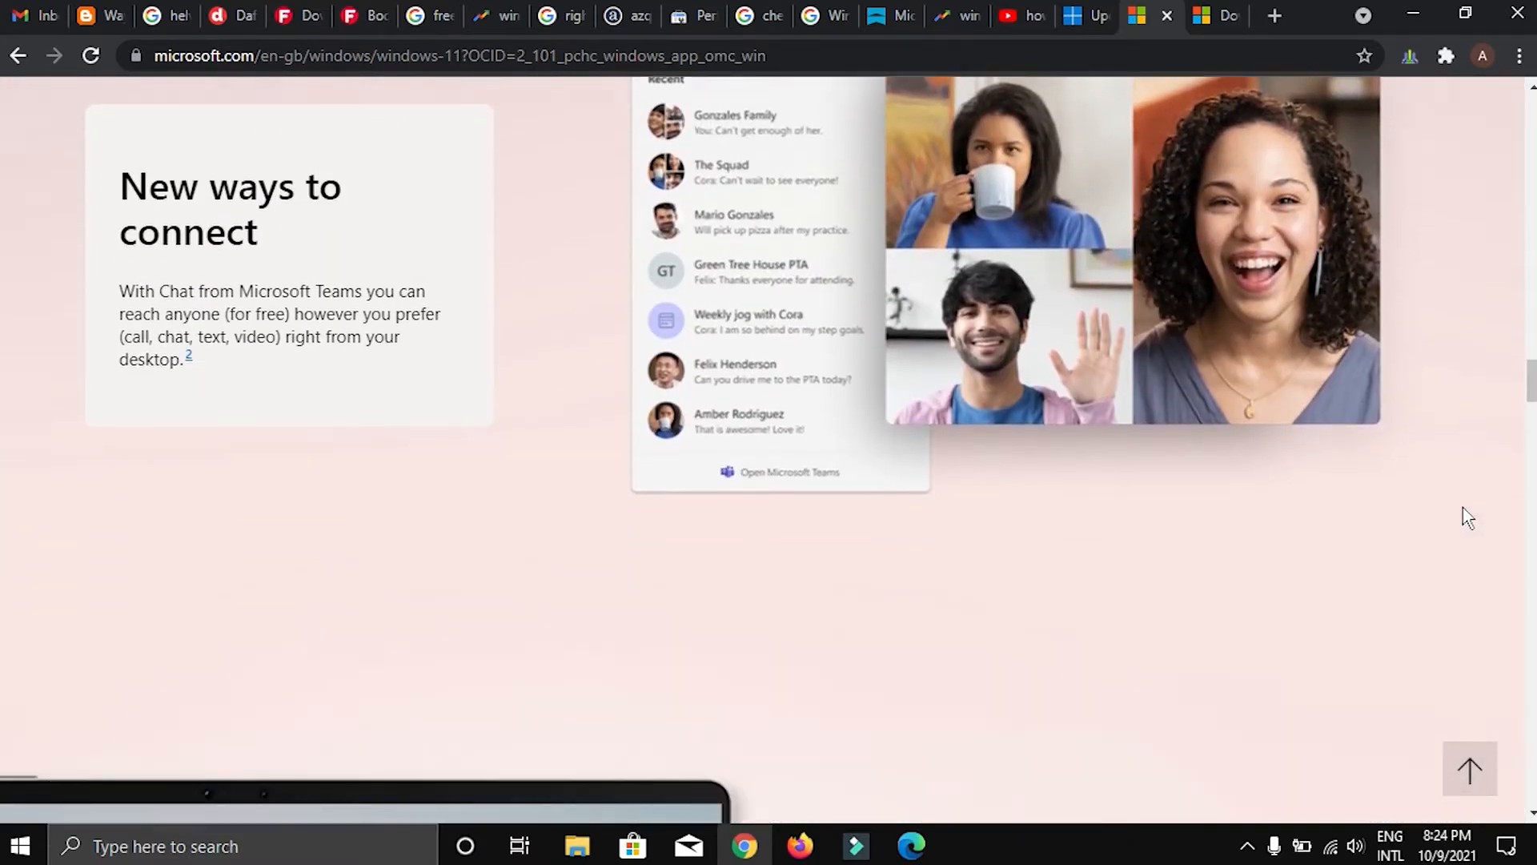
{"action": "scroll", "coordinate": [1467, 516], "scroll_direction": "down", "scroll_amount": 10}
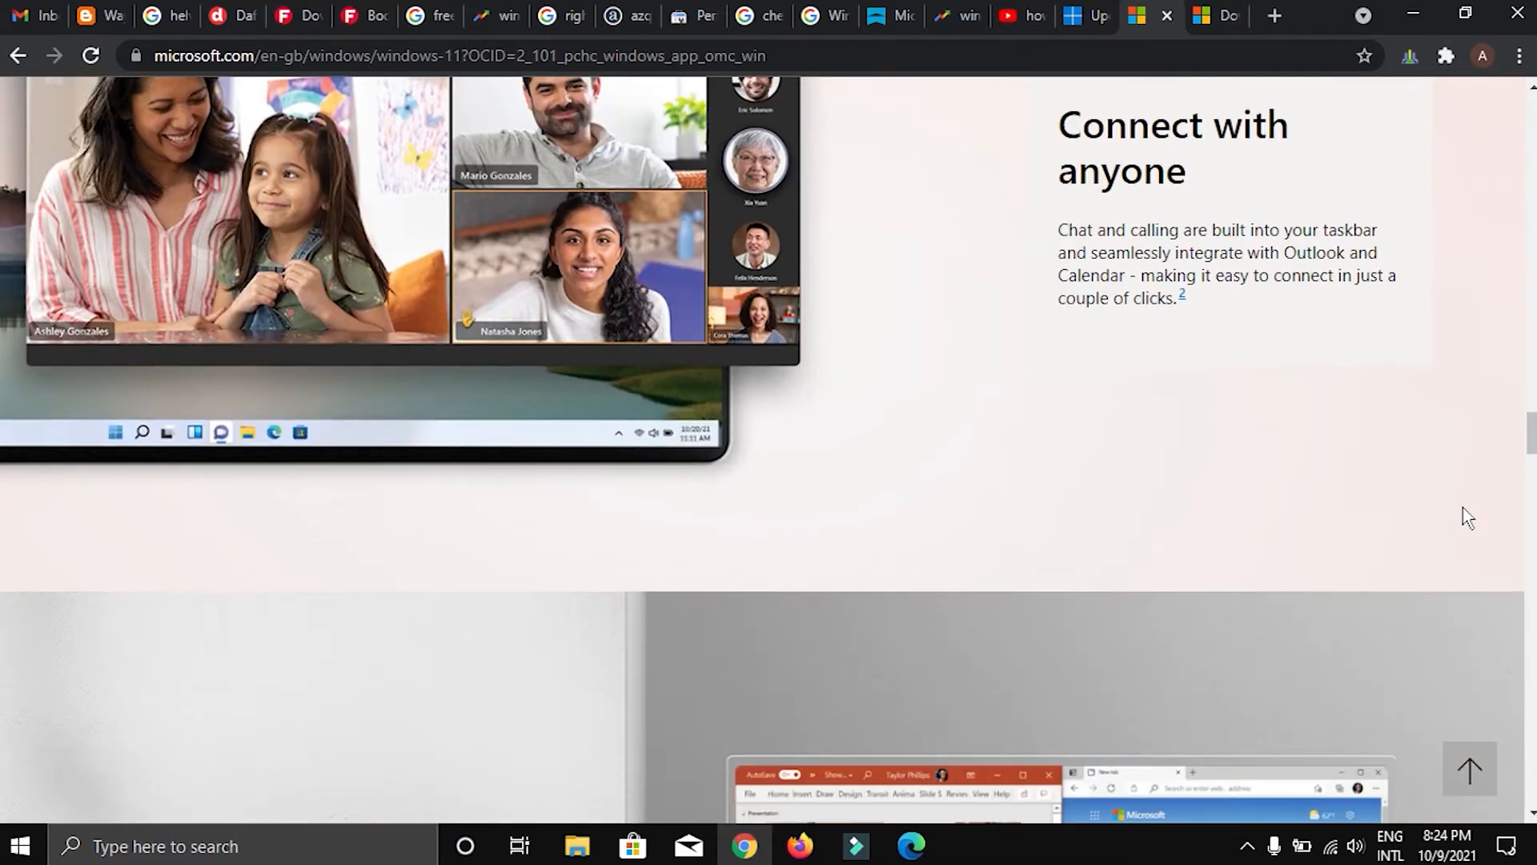
{"action": "scroll", "coordinate": [1467, 516], "scroll_direction": "down", "scroll_amount": 6}
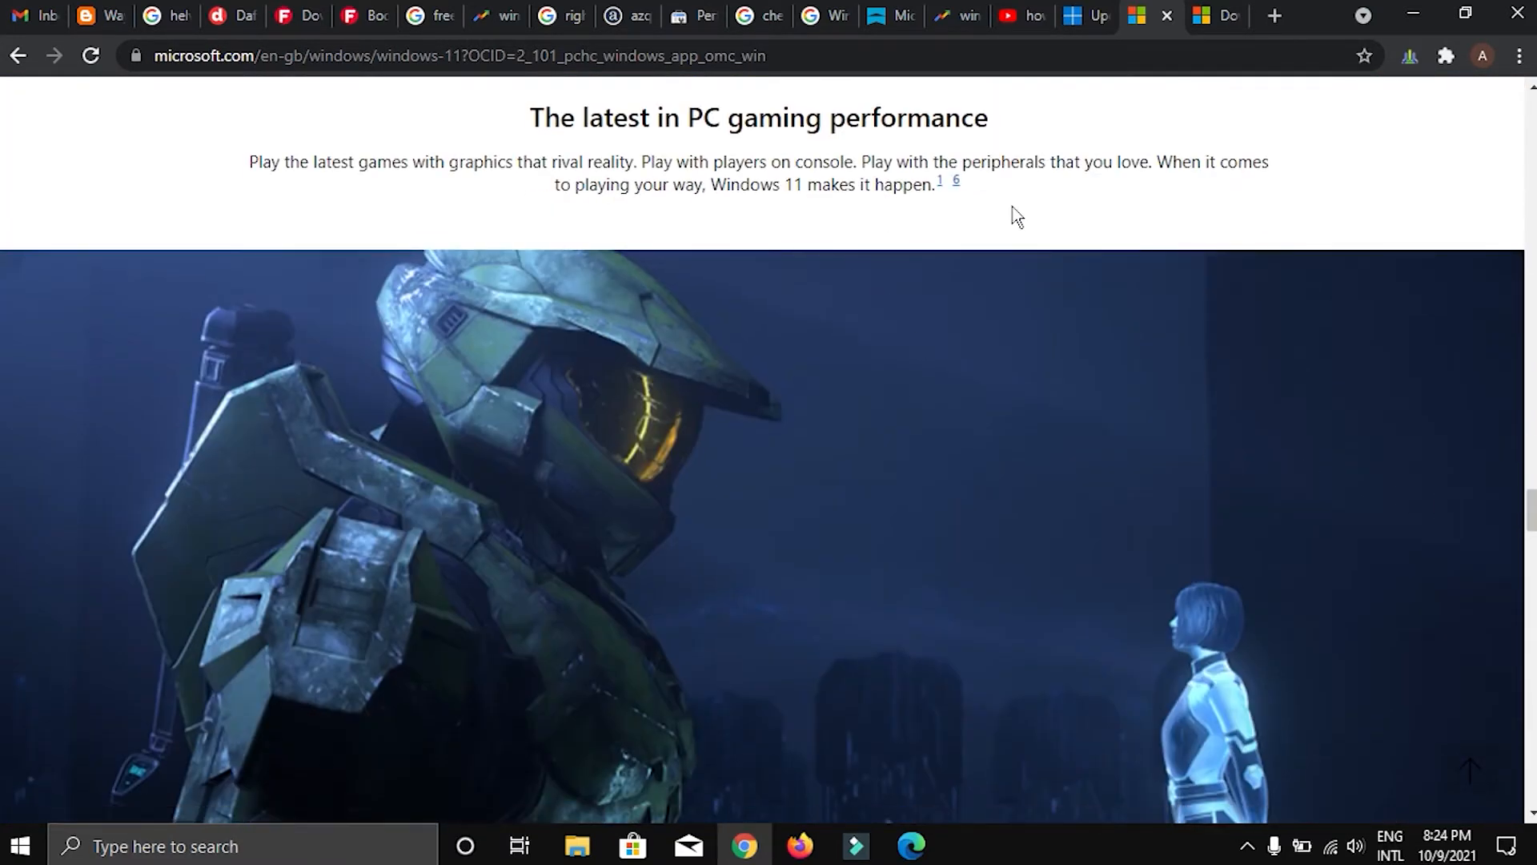
{"action": "scroll", "coordinate": [993, 363], "scroll_direction": "down", "scroll_amount": 6}
{"action": "scroll", "coordinate": [993, 362], "scroll_direction": "down", "scroll_amount": 9}
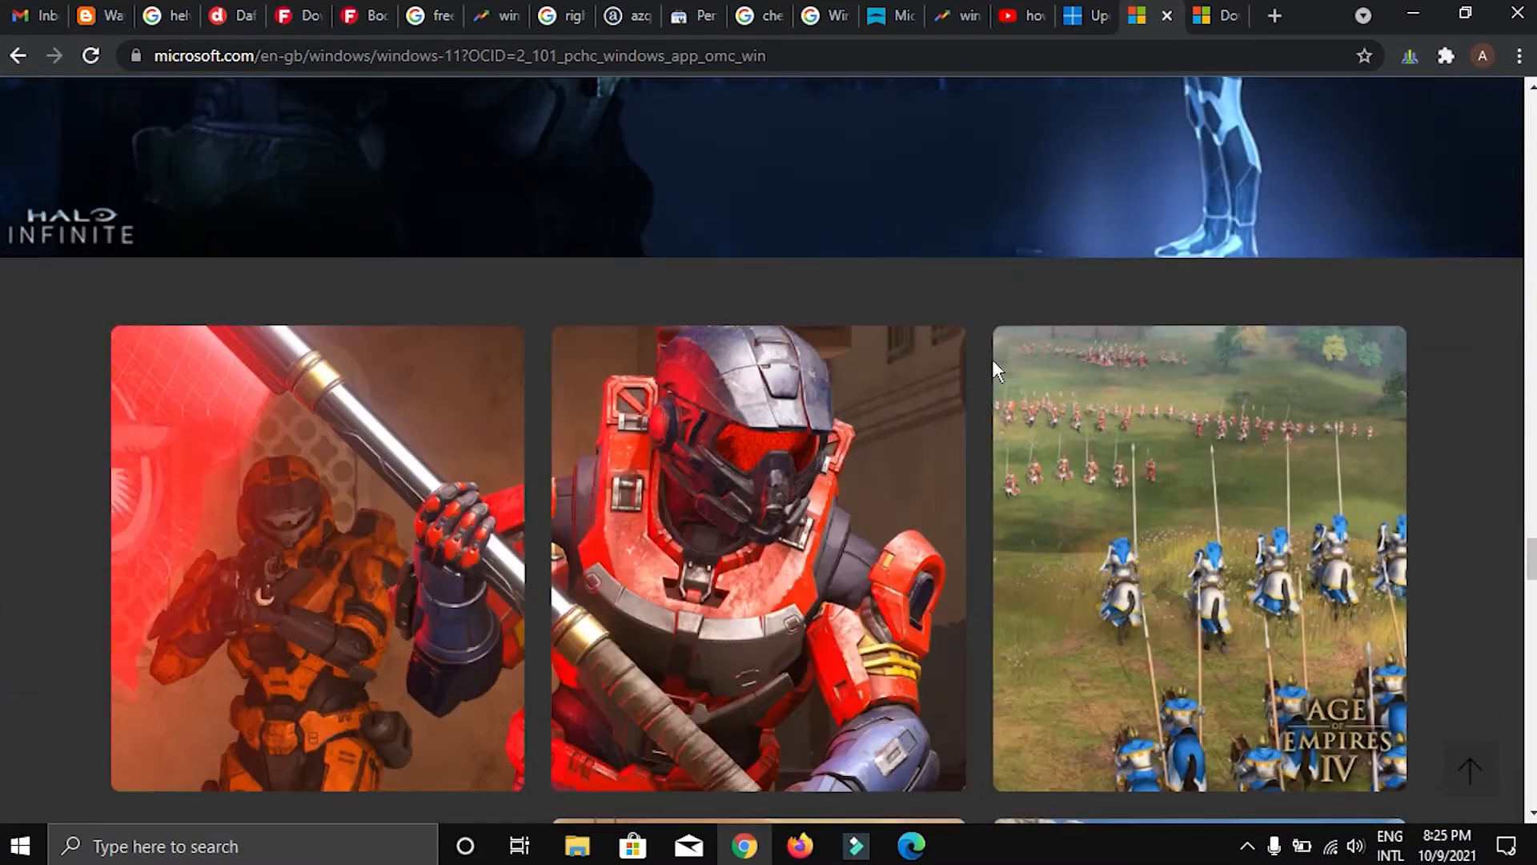
{"action": "scroll", "coordinate": [993, 362], "scroll_direction": "down", "scroll_amount": 11}
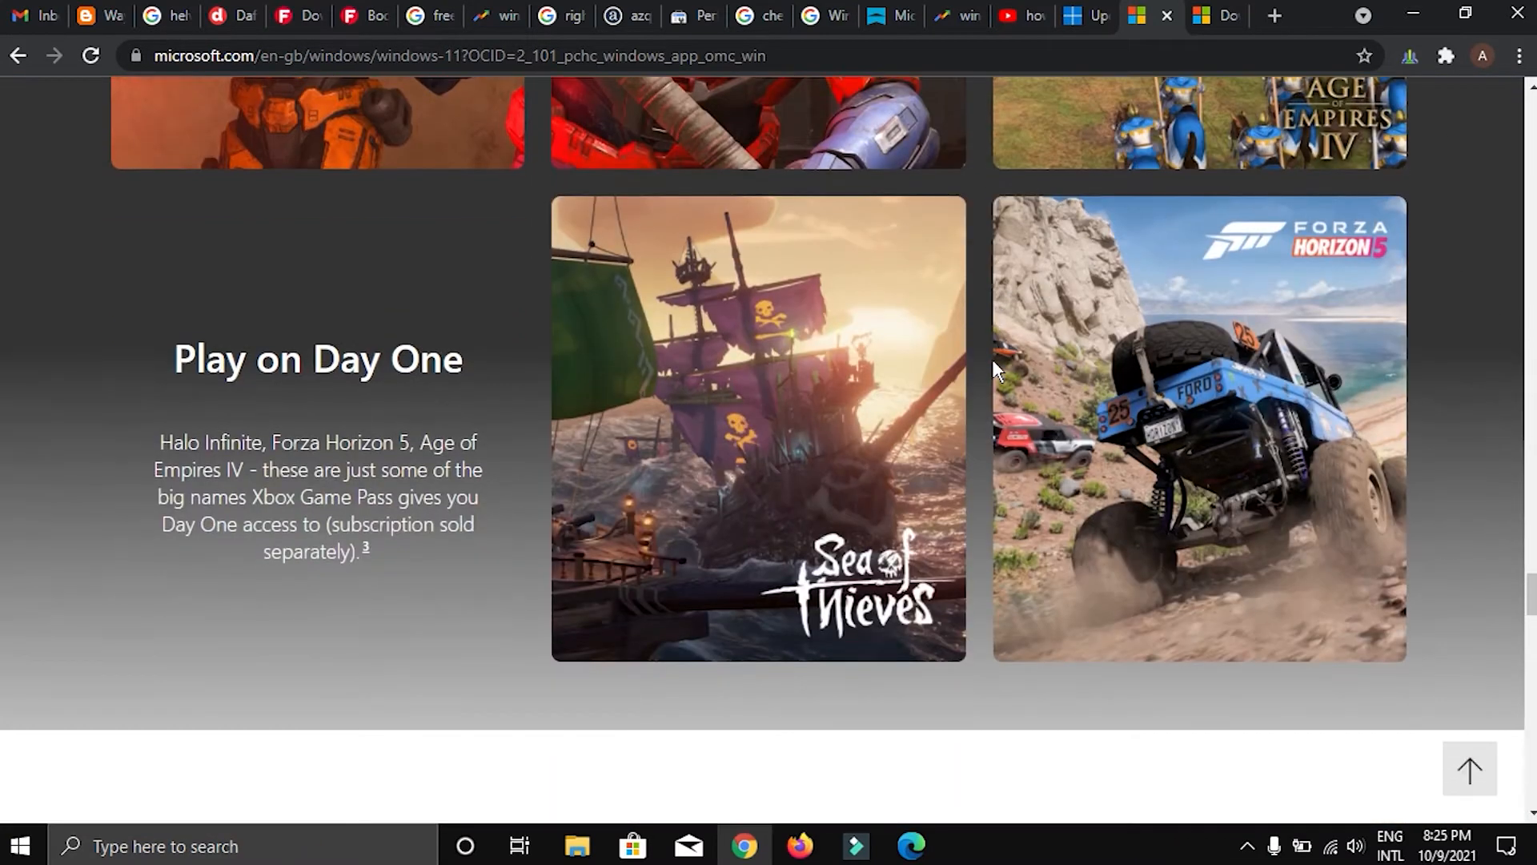
{"action": "scroll", "coordinate": [997, 370], "scroll_direction": "down", "scroll_amount": 4}
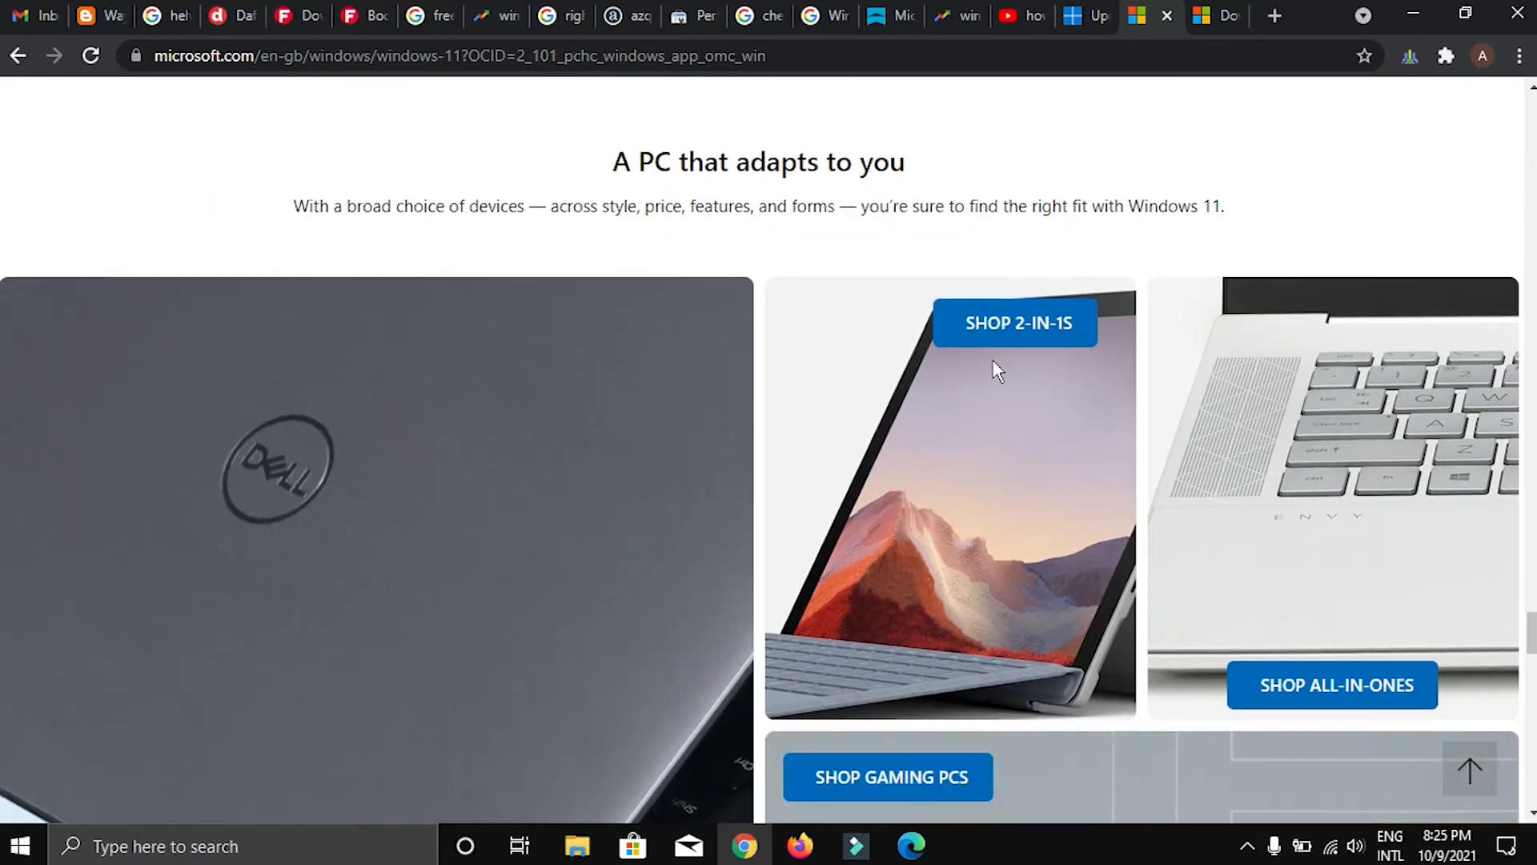
{"action": "scroll", "coordinate": [992, 359], "scroll_direction": "down", "scroll_amount": 2}
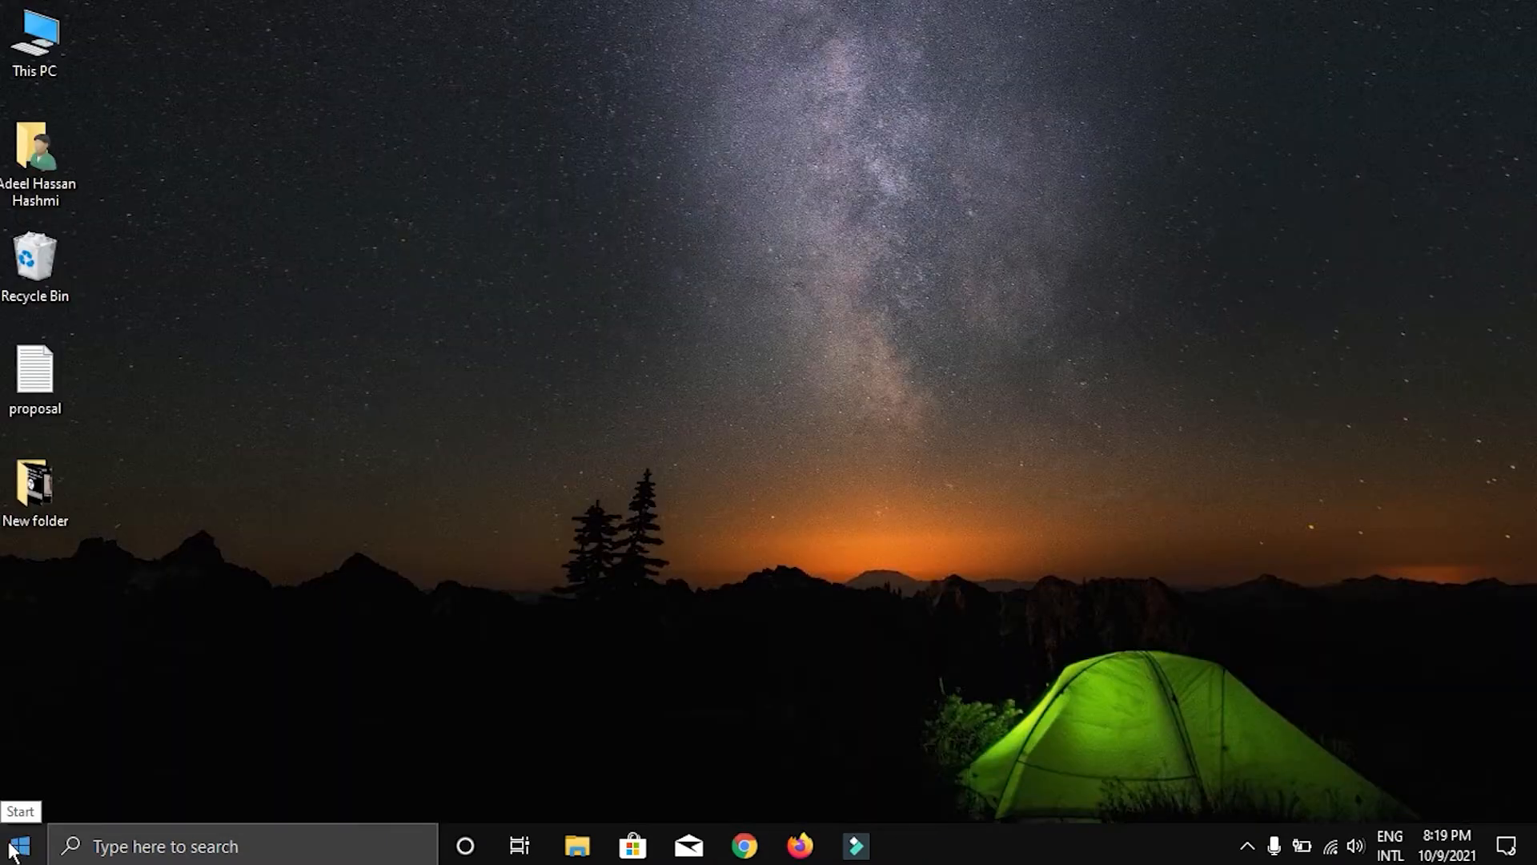
Step: Reopen Windows Update in Settings and start downloading and installing the 2021-09 Cumulative Update Preview (KB5005611)
{"action": "left_click", "coordinate": [22, 846]}
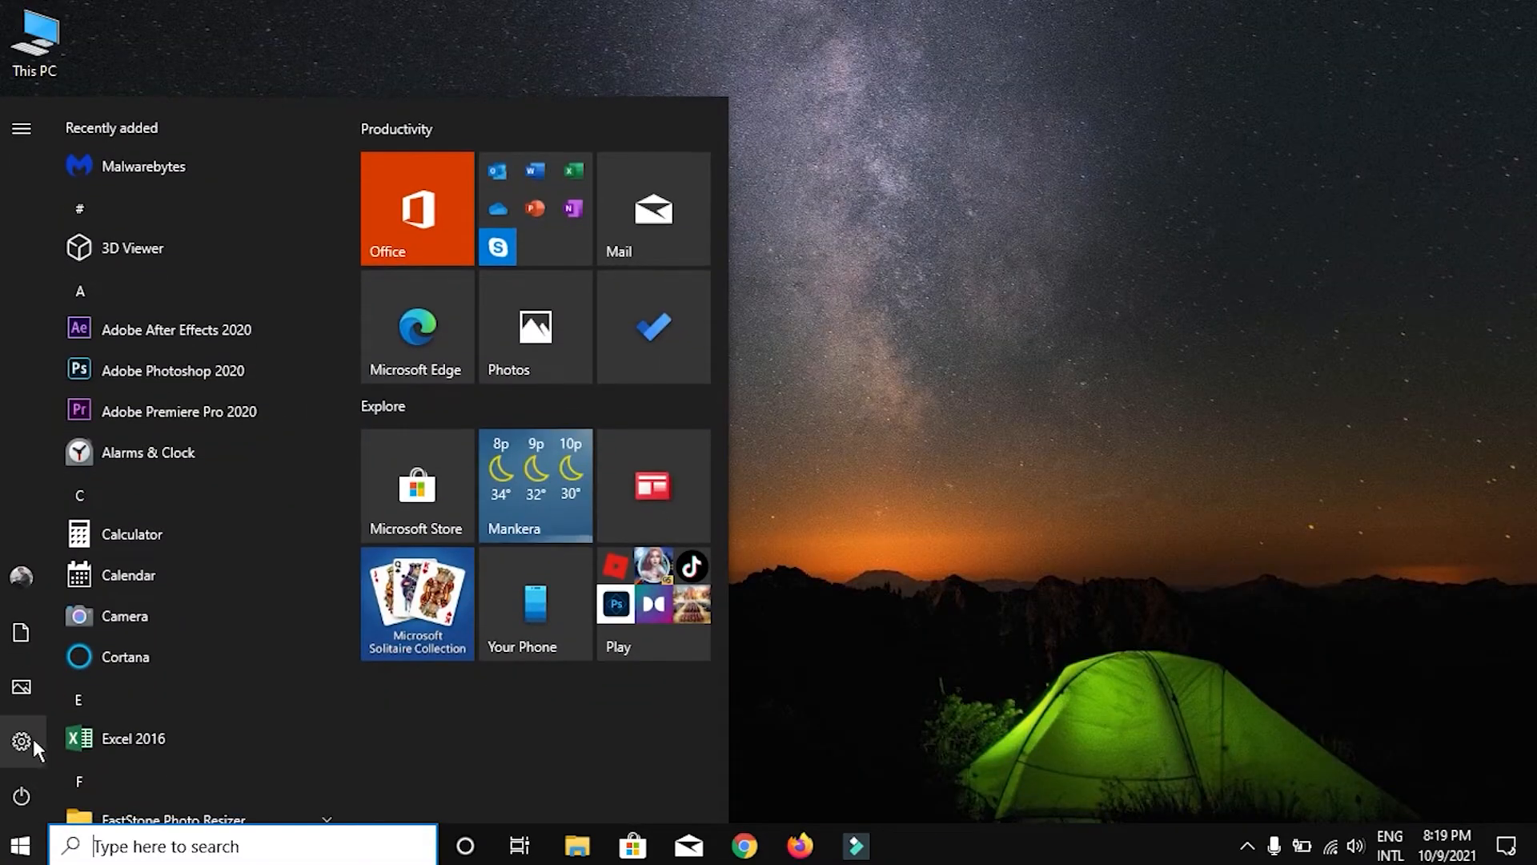
{"action": "left_click", "coordinate": [34, 737]}
{"action": "scroll", "coordinate": [637, 517], "scroll_direction": "down", "scroll_amount": 3}
{"action": "left_click", "coordinate": [298, 660]}
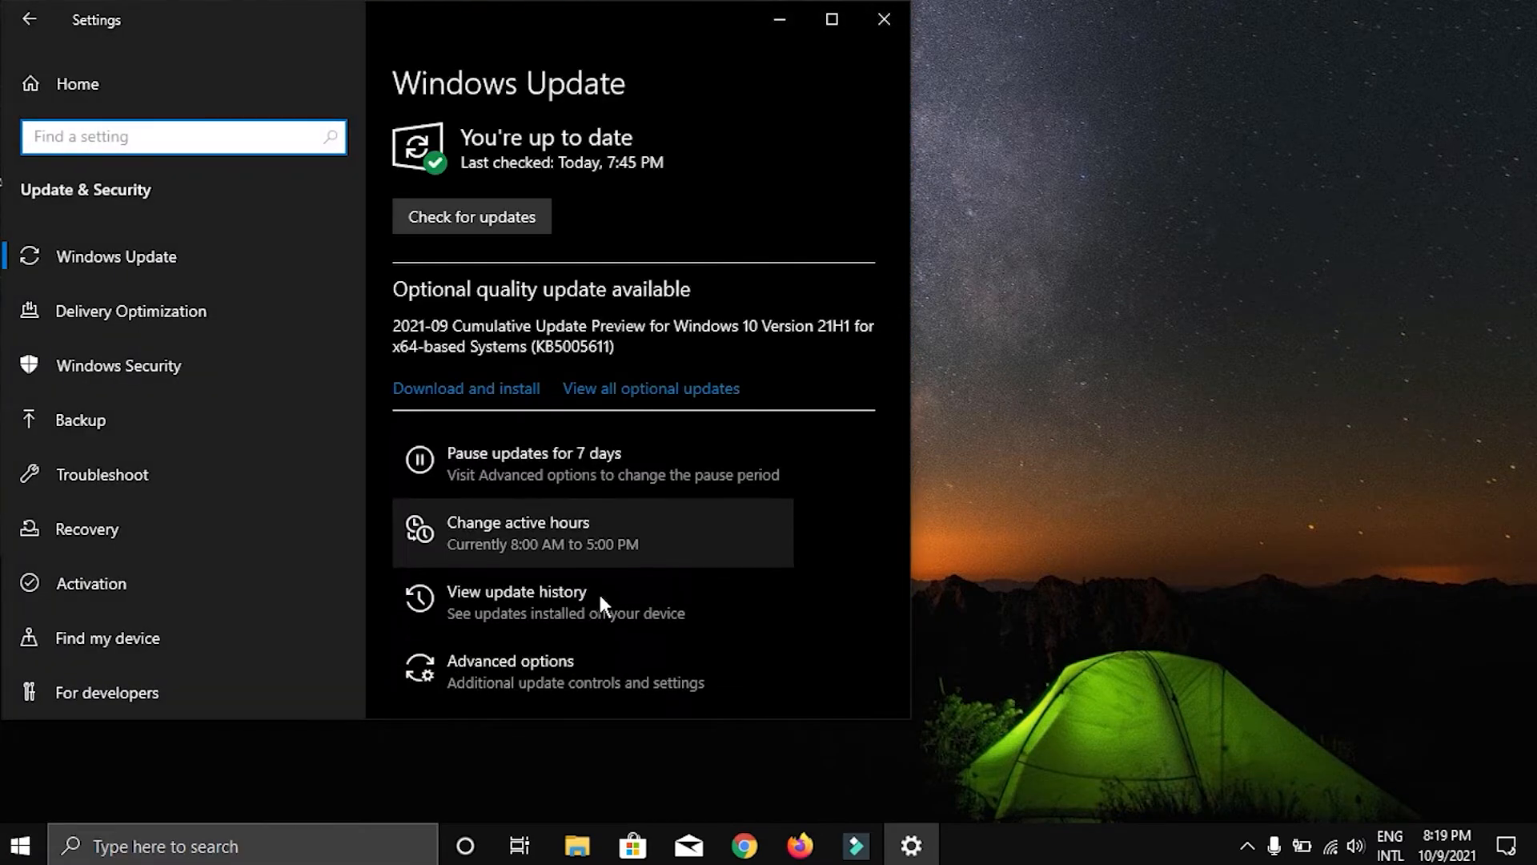
{"action": "left_click", "coordinate": [496, 388]}
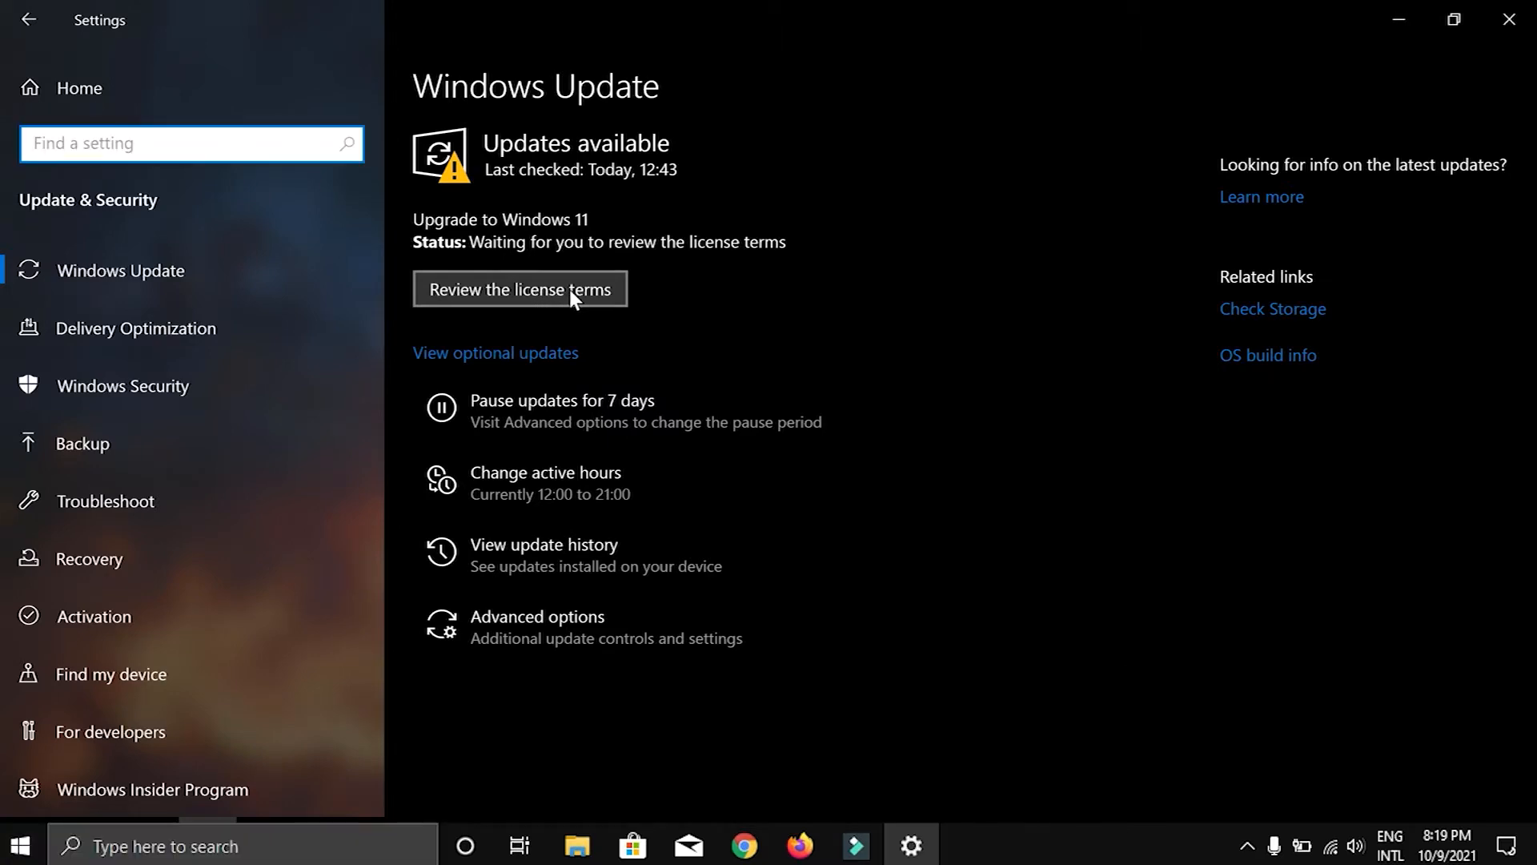
Step: Review and accept the license terms for the Windows 11 upgrade and start its download
{"action": "left_click", "coordinate": [570, 290]}
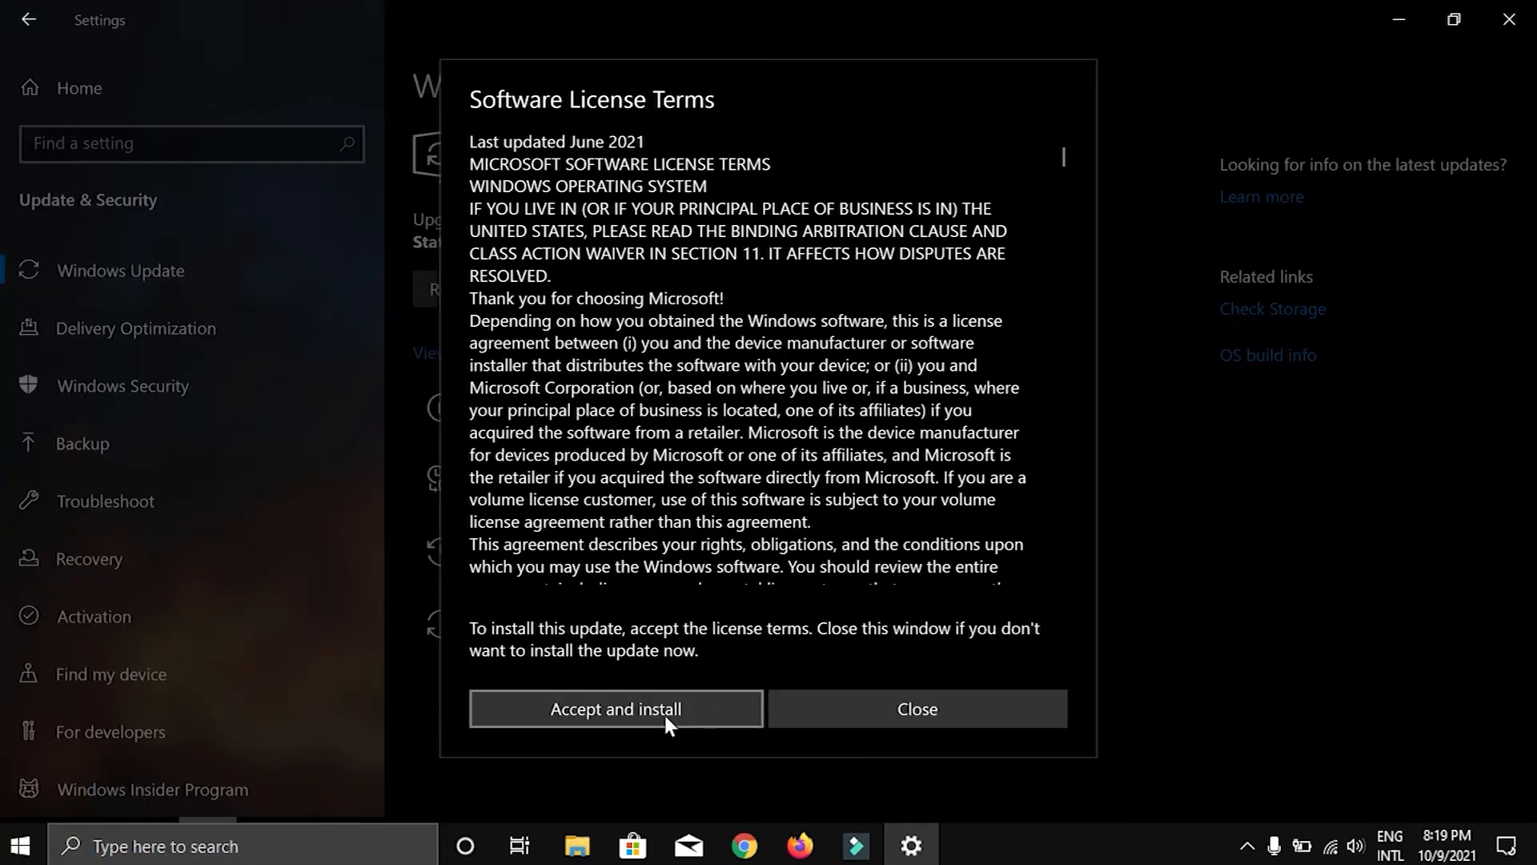
{"action": "left_click", "coordinate": [660, 712]}
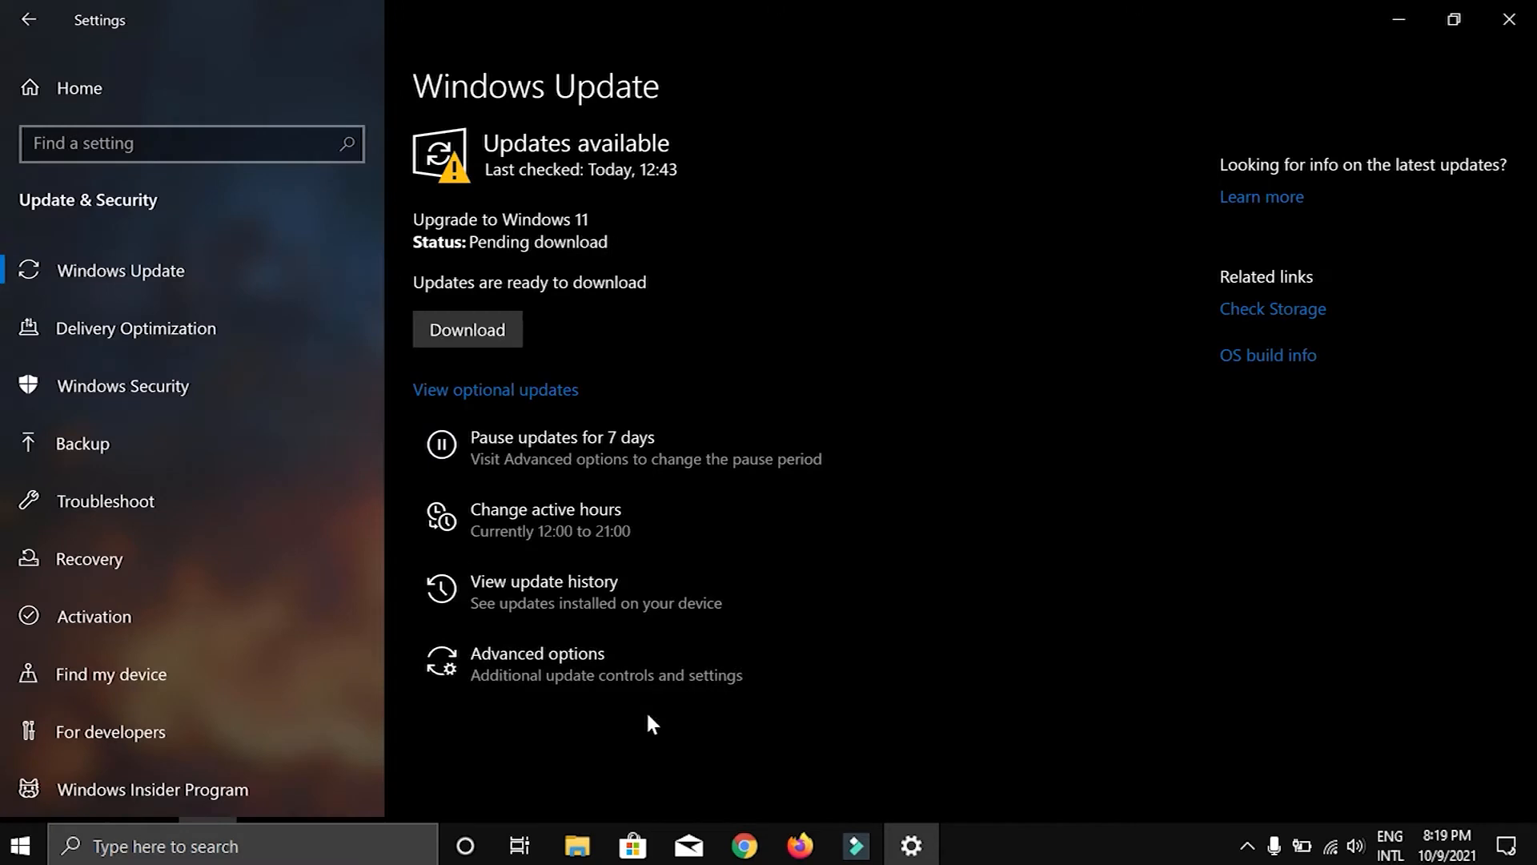
{"action": "left_click", "coordinate": [474, 331]}
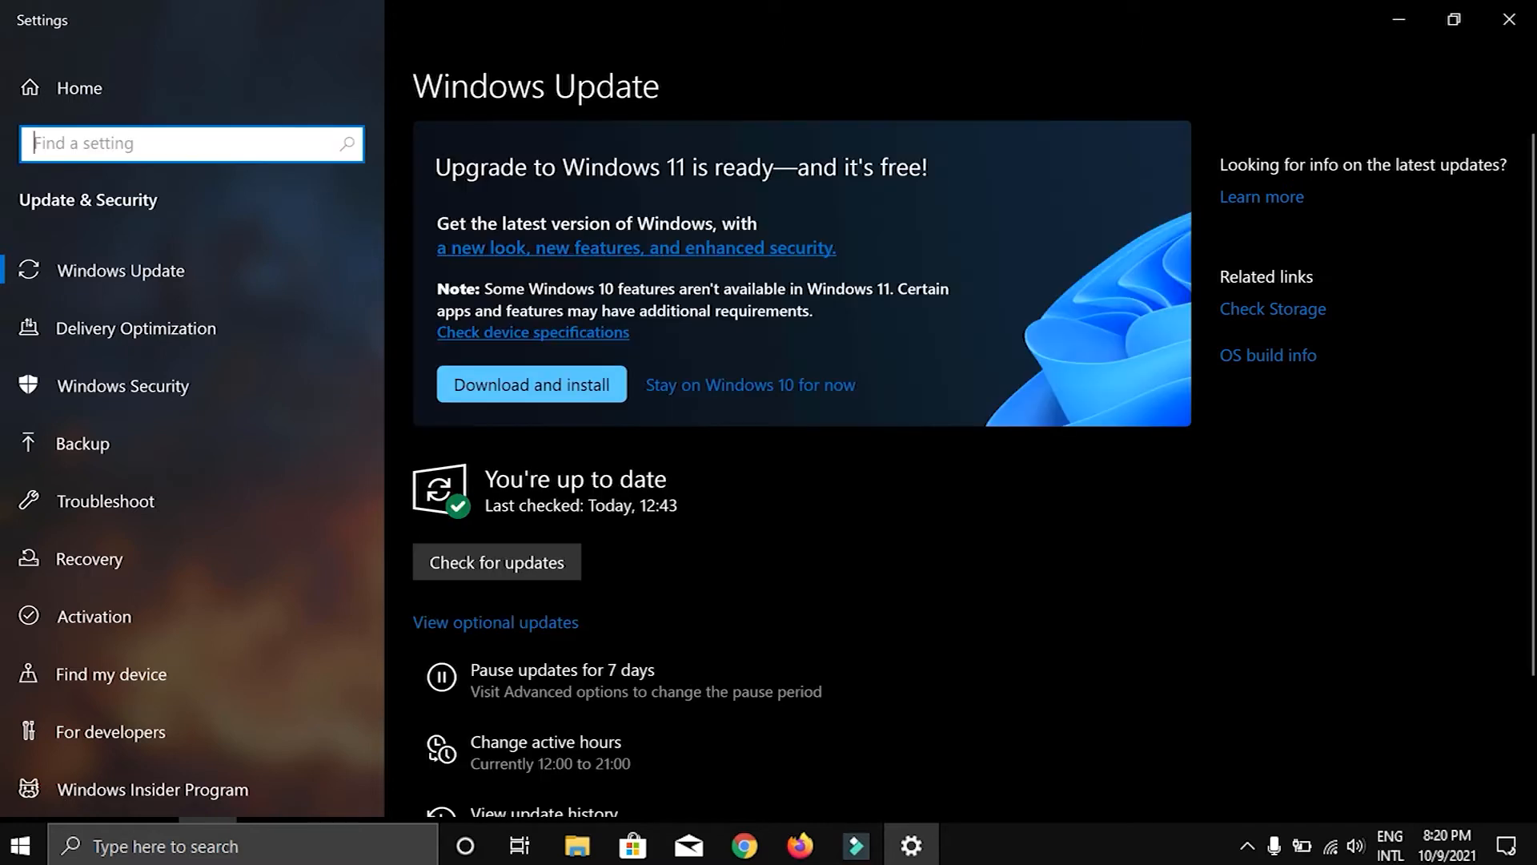
Step: Download and install the free Windows 11 upgrade and restart the PC immediately to complete it
{"action": "left_click", "coordinate": [531, 380]}
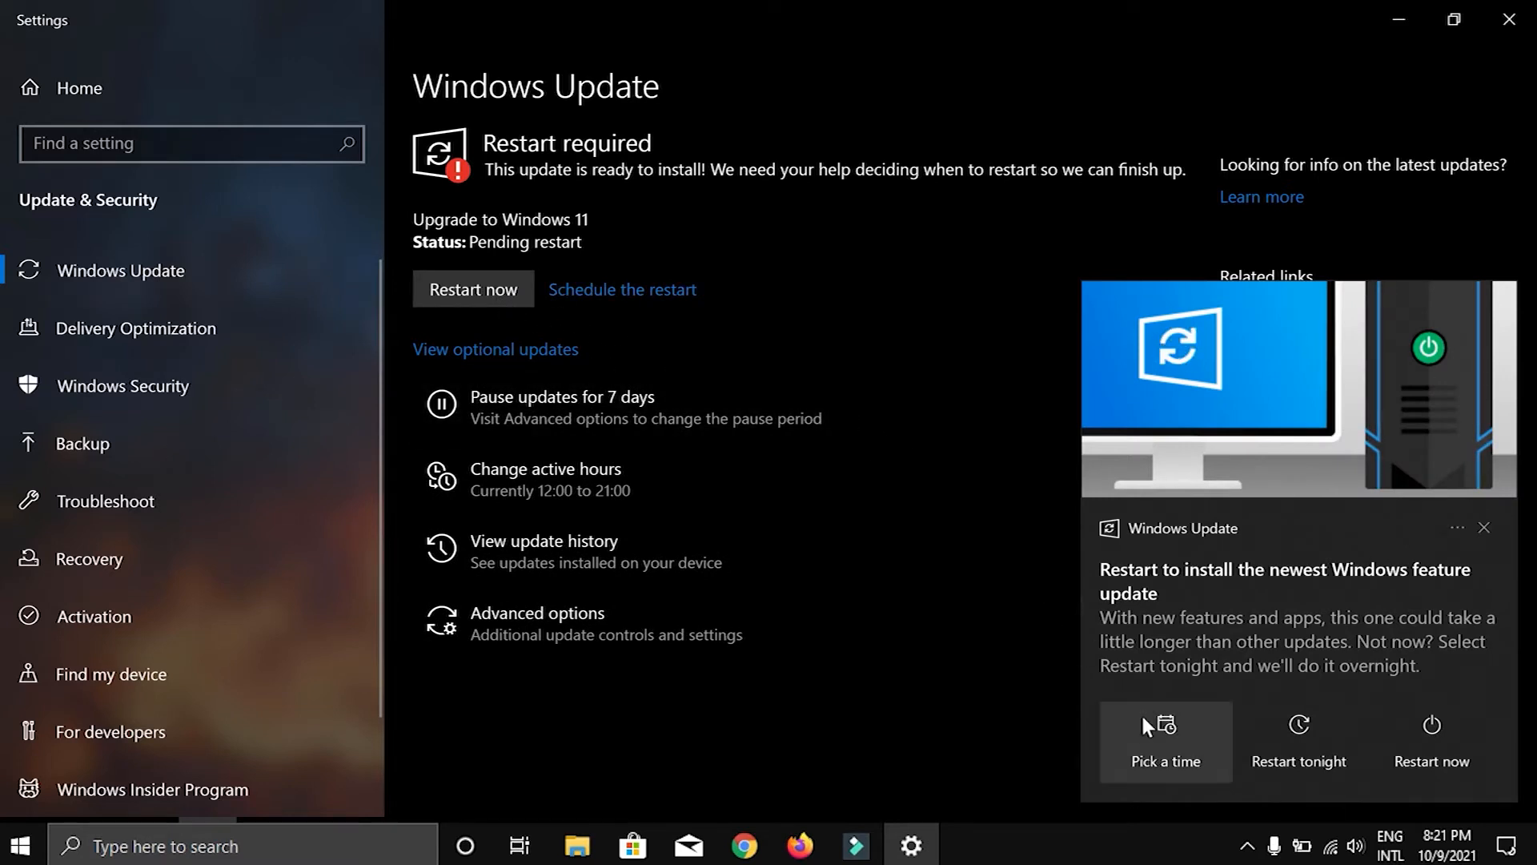
{"action": "left_click", "coordinate": [1435, 735]}
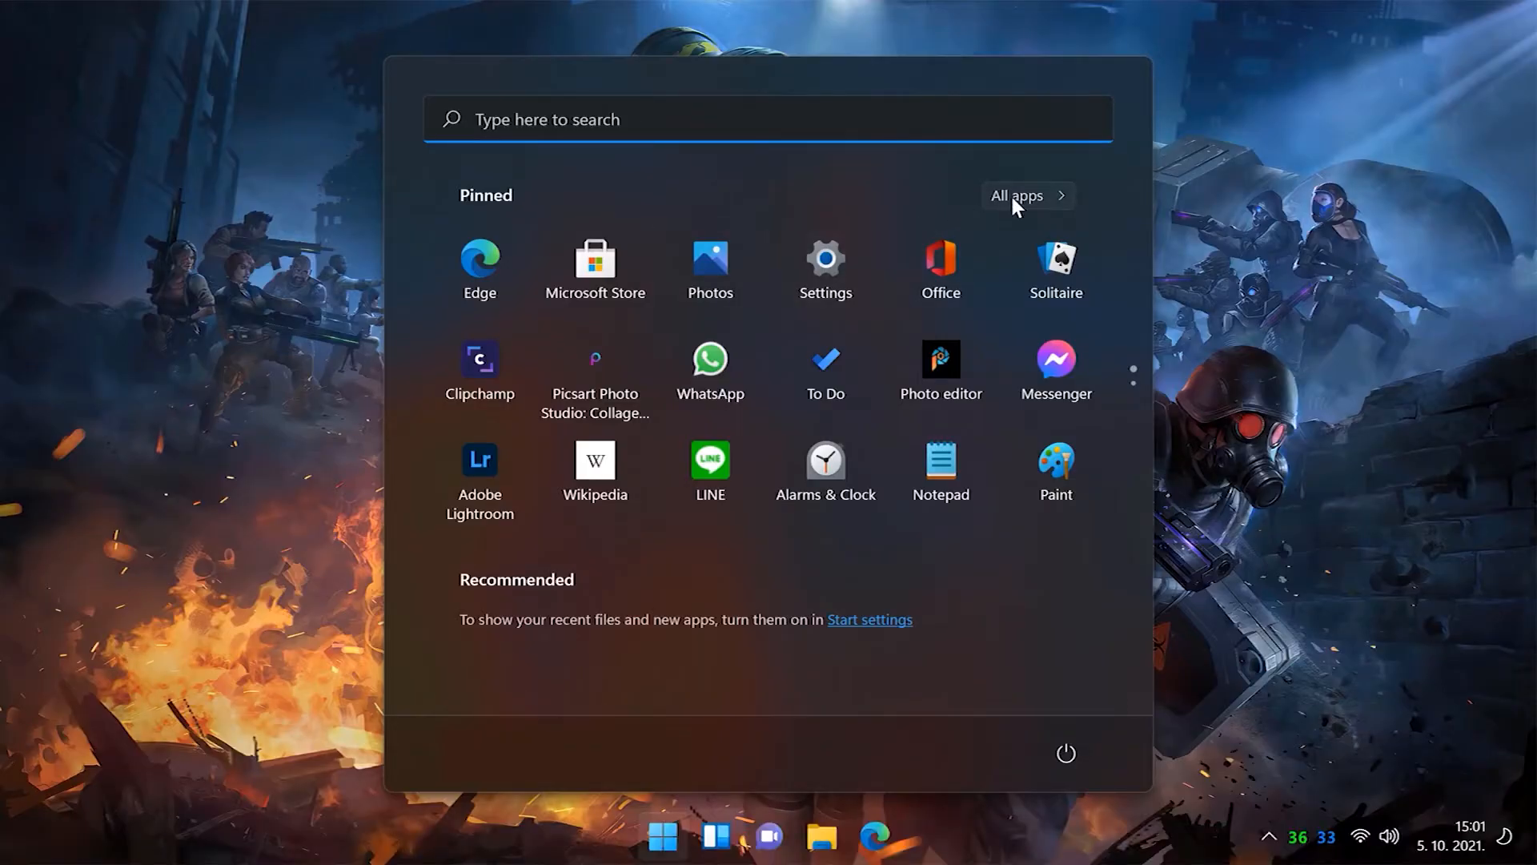
Step: Open the list of all apps in the Windows 11 Start menu and look through it
{"action": "left_click", "coordinate": [1015, 195]}
{"action": "scroll", "coordinate": [618, 350], "scroll_direction": "down", "scroll_amount": 10}
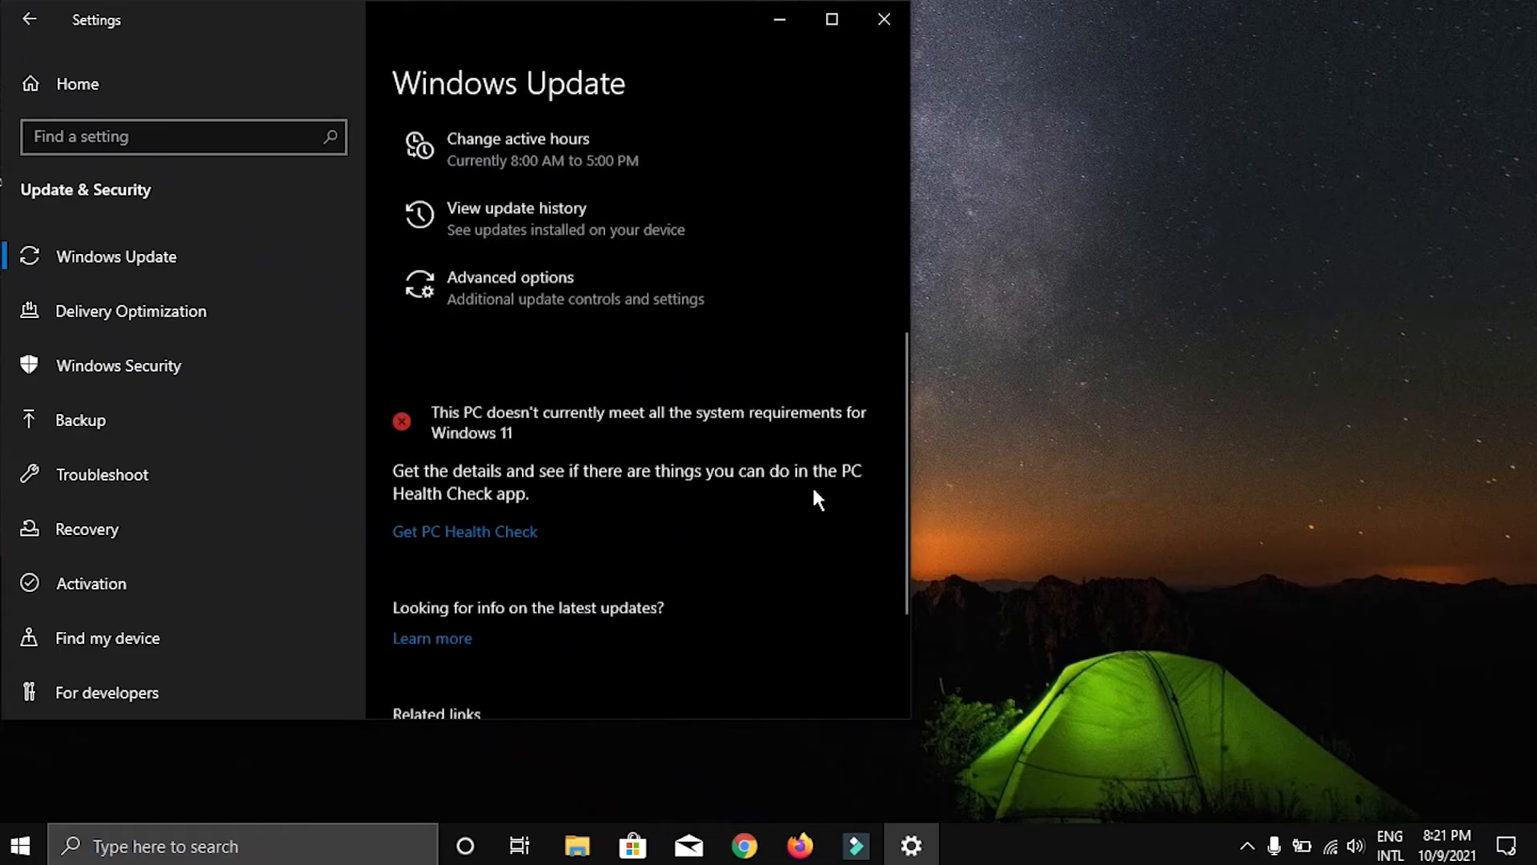
Step: Follow the PC Health Check link in the Windows Update settings and download the app from Microsoft's compatibility section
{"action": "scroll", "coordinate": [816, 500], "scroll_direction": "down", "scroll_amount": 1}
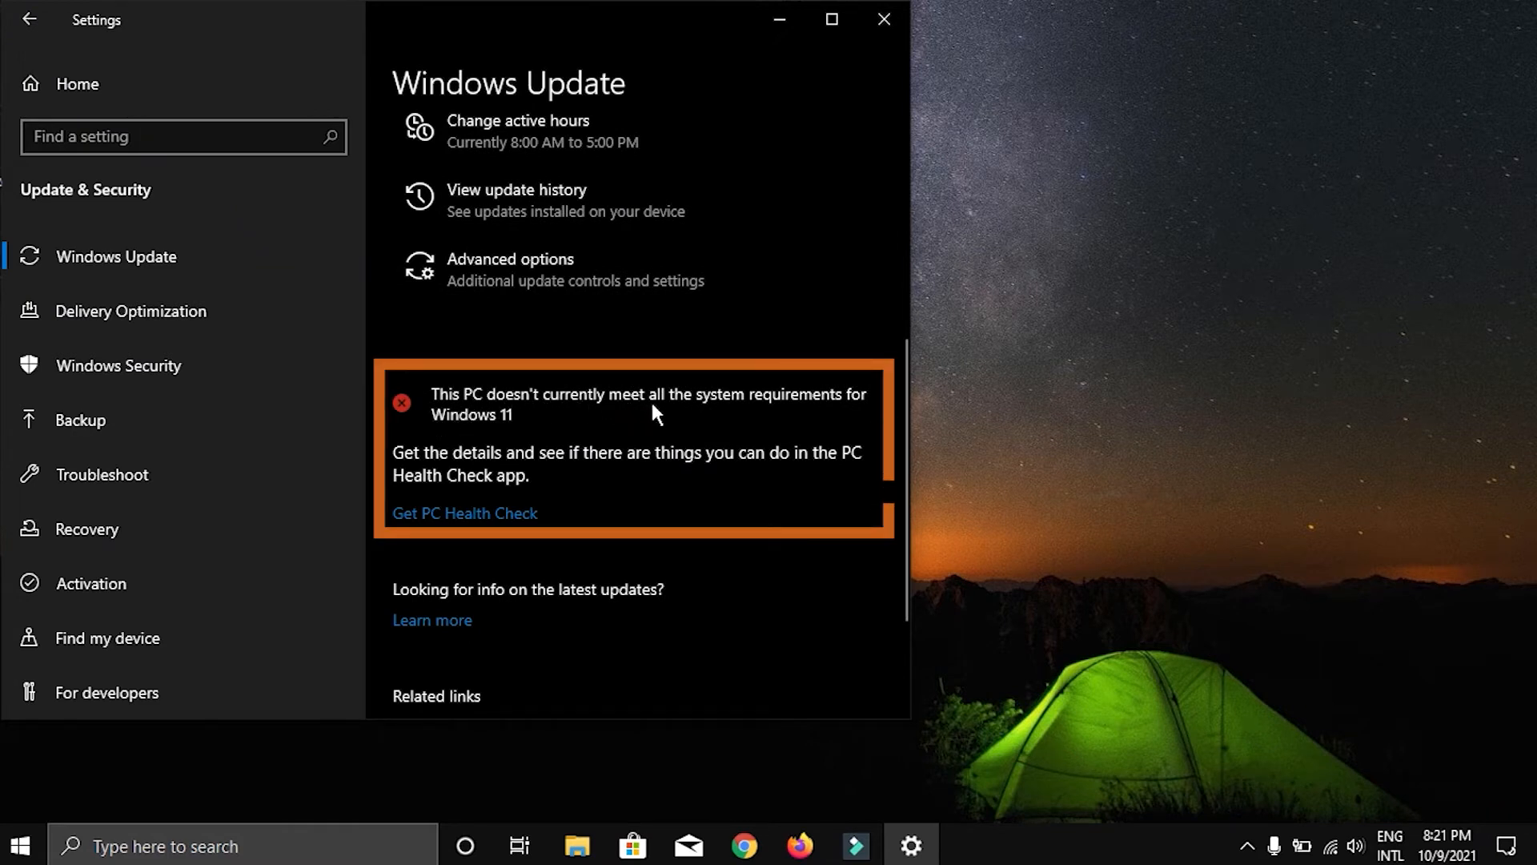
{"action": "left_click", "coordinate": [521, 521]}
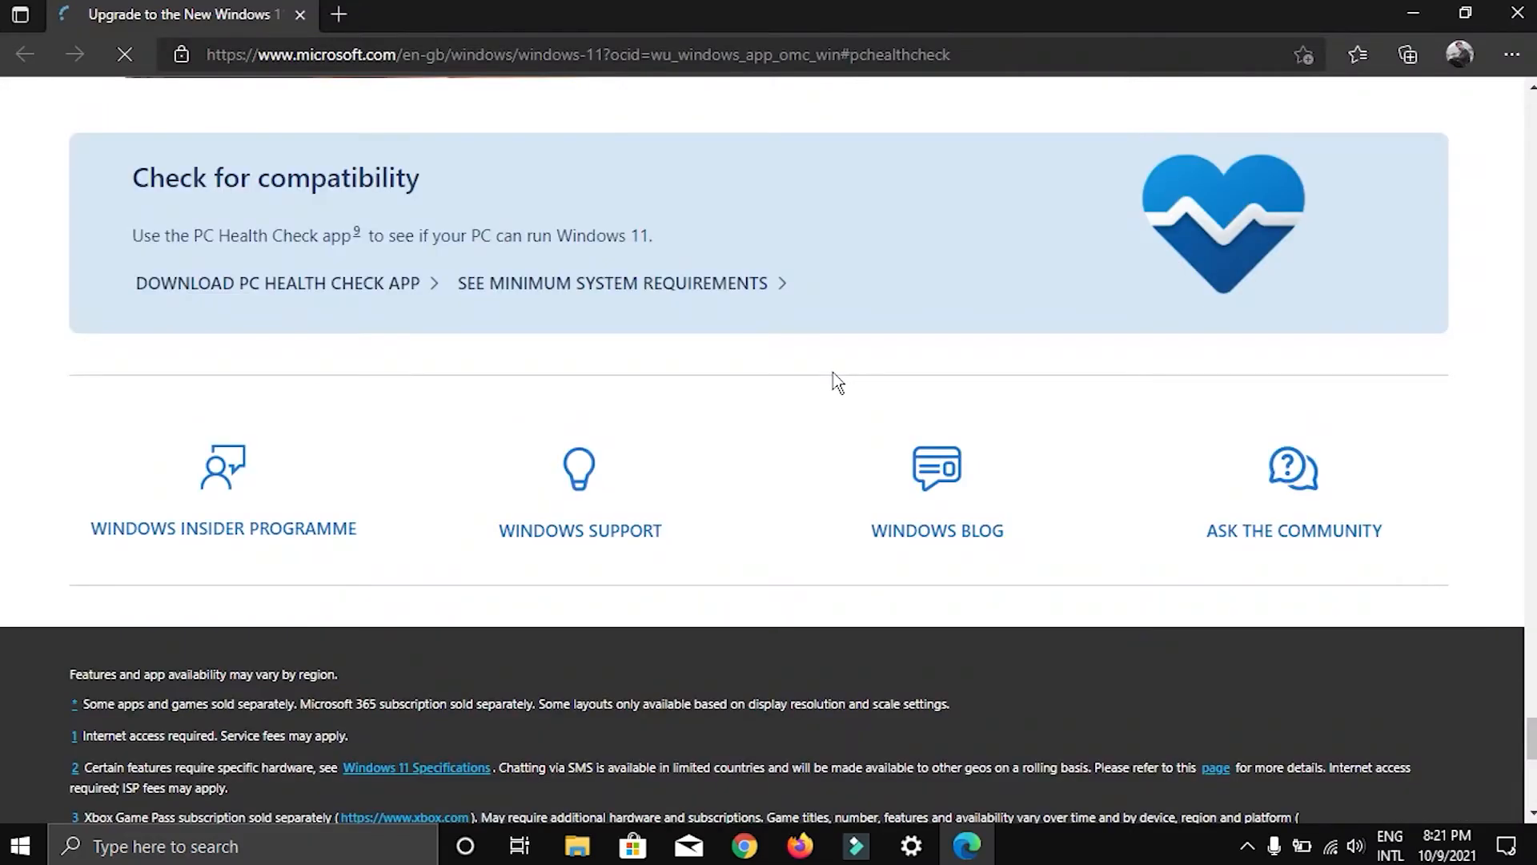
{"action": "left_click", "coordinate": [377, 300]}
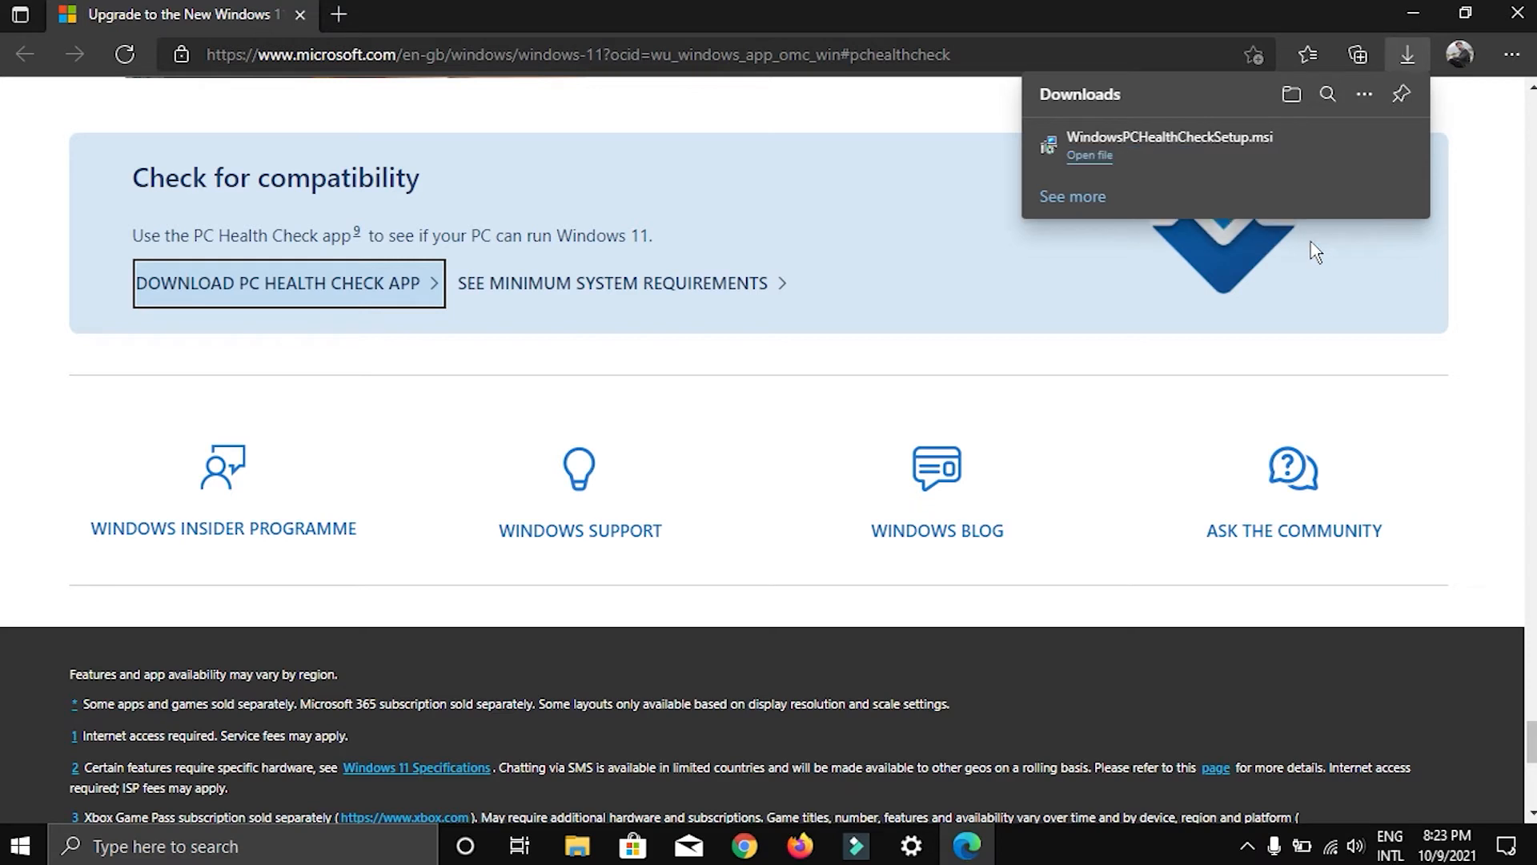
Step: Run the downloaded WindowsPCHealthCheckSetup.msi and clear the browser and Settings windows away from the installer
{"action": "left_click", "coordinate": [1092, 154]}
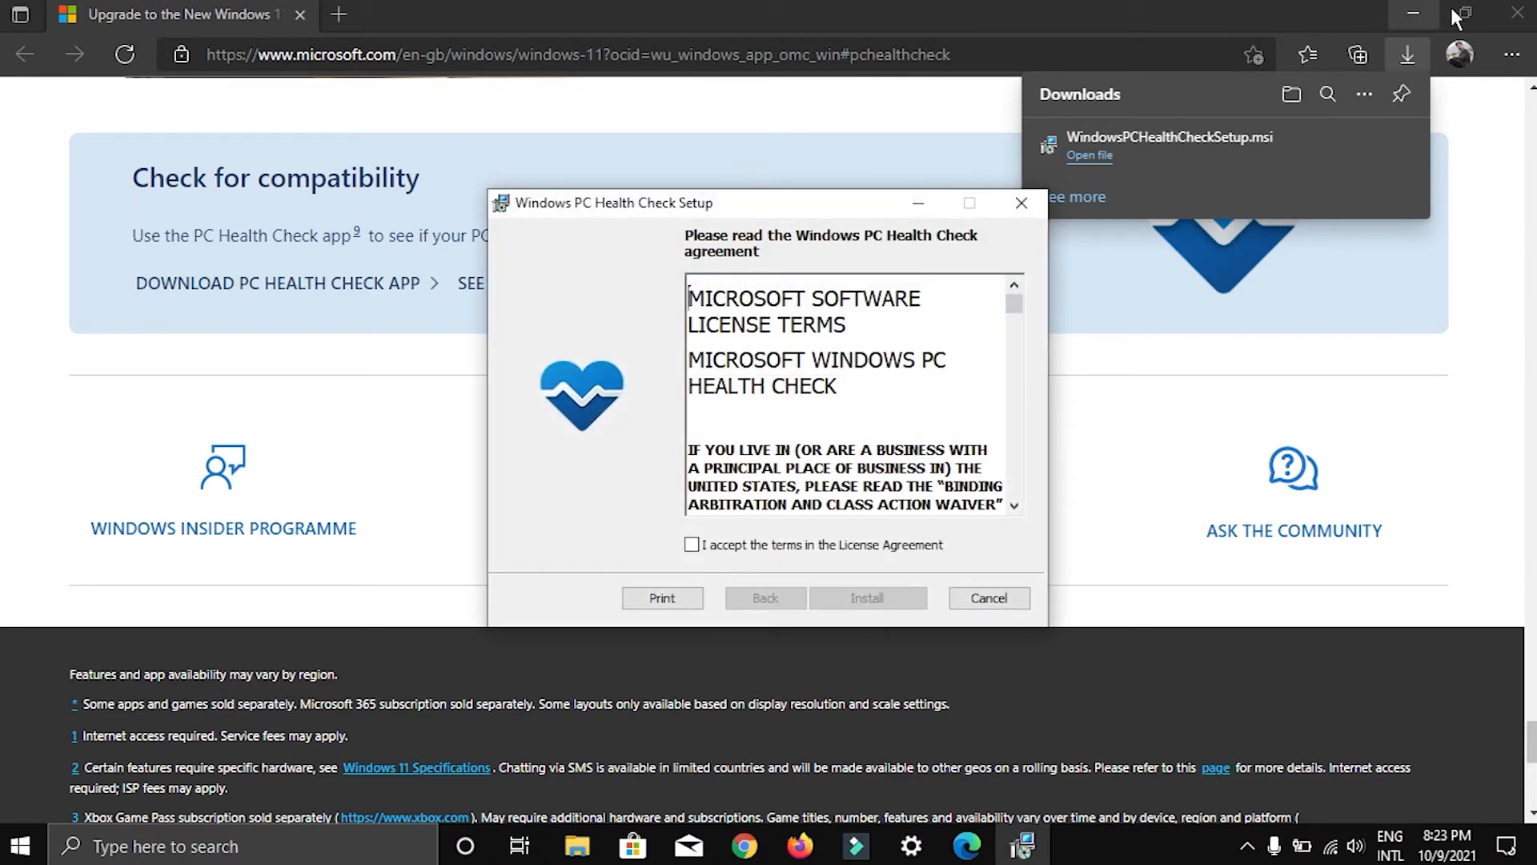
{"action": "left_click", "coordinate": [1412, 29]}
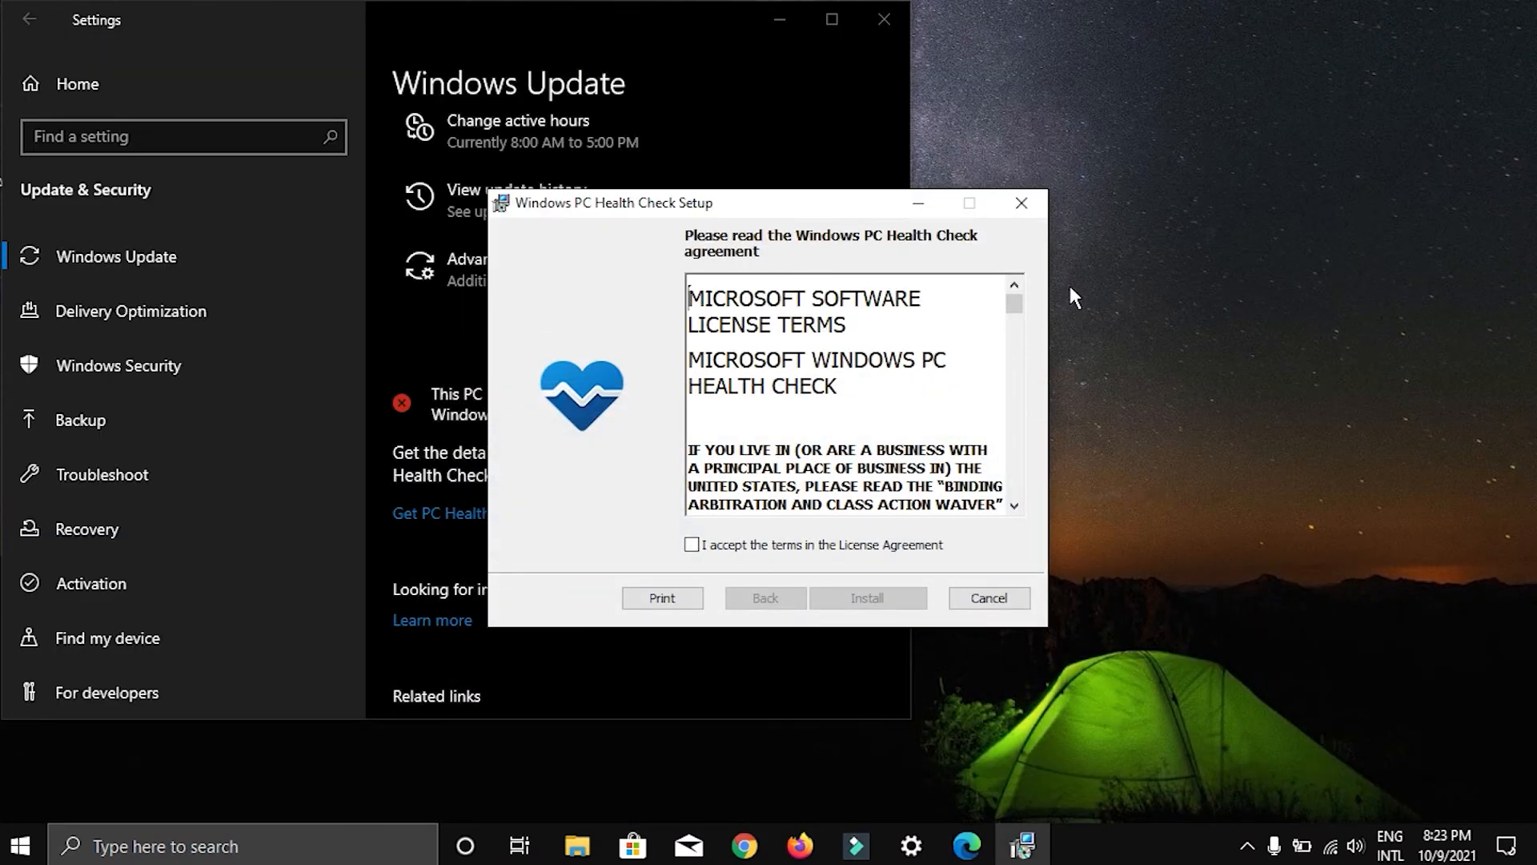
{"action": "left_click_drag", "start_coordinate": [881, 207], "coordinate": [740, 207]}
{"action": "left_click", "coordinate": [882, 19]}
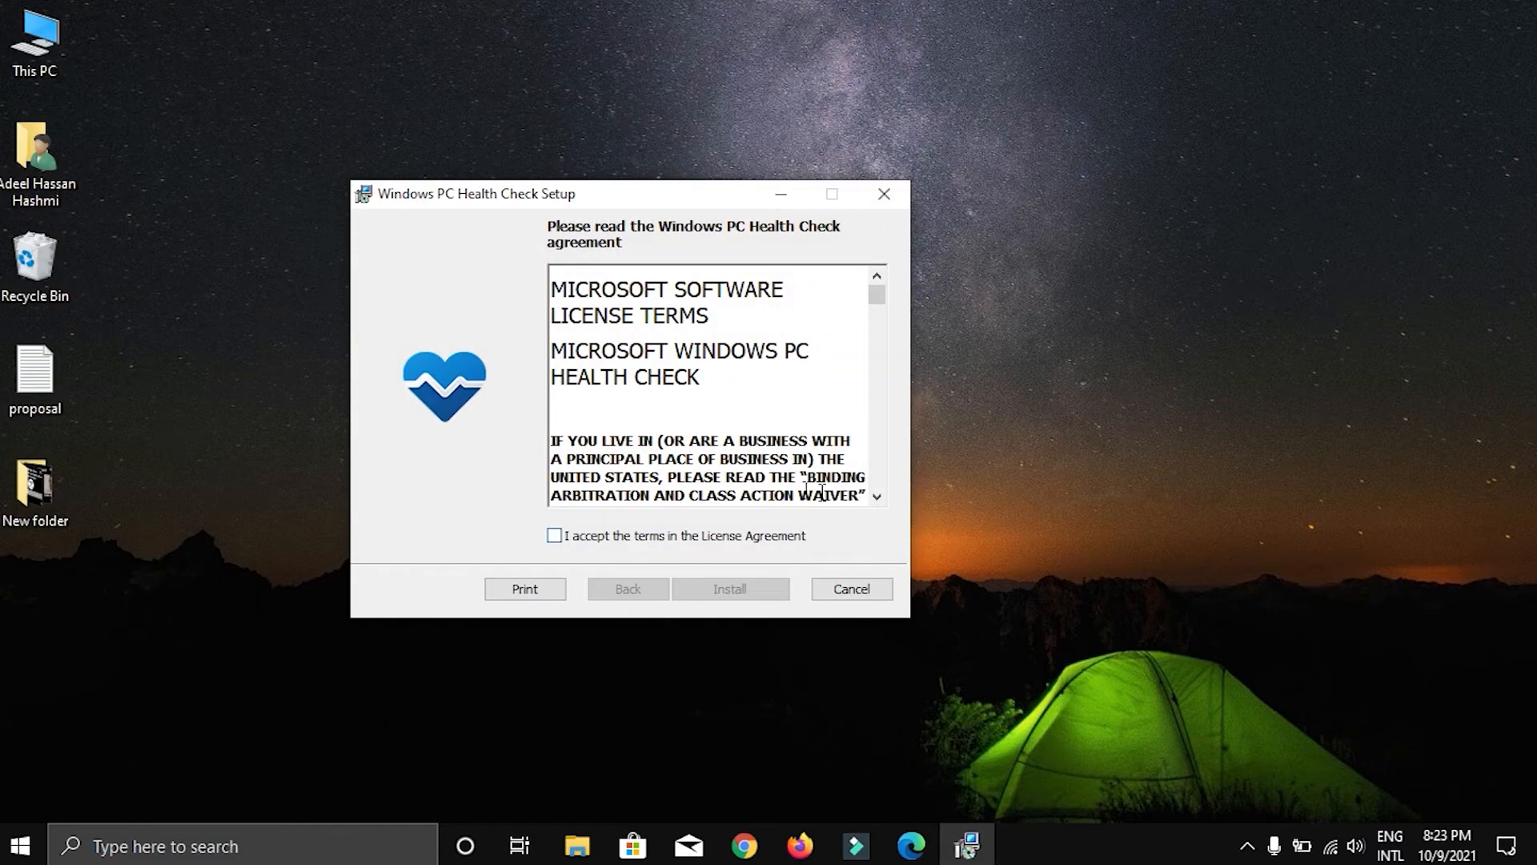
Step: Accept the License Agreement terms and install Windows PC Health Check
{"action": "left_click", "coordinate": [560, 536]}
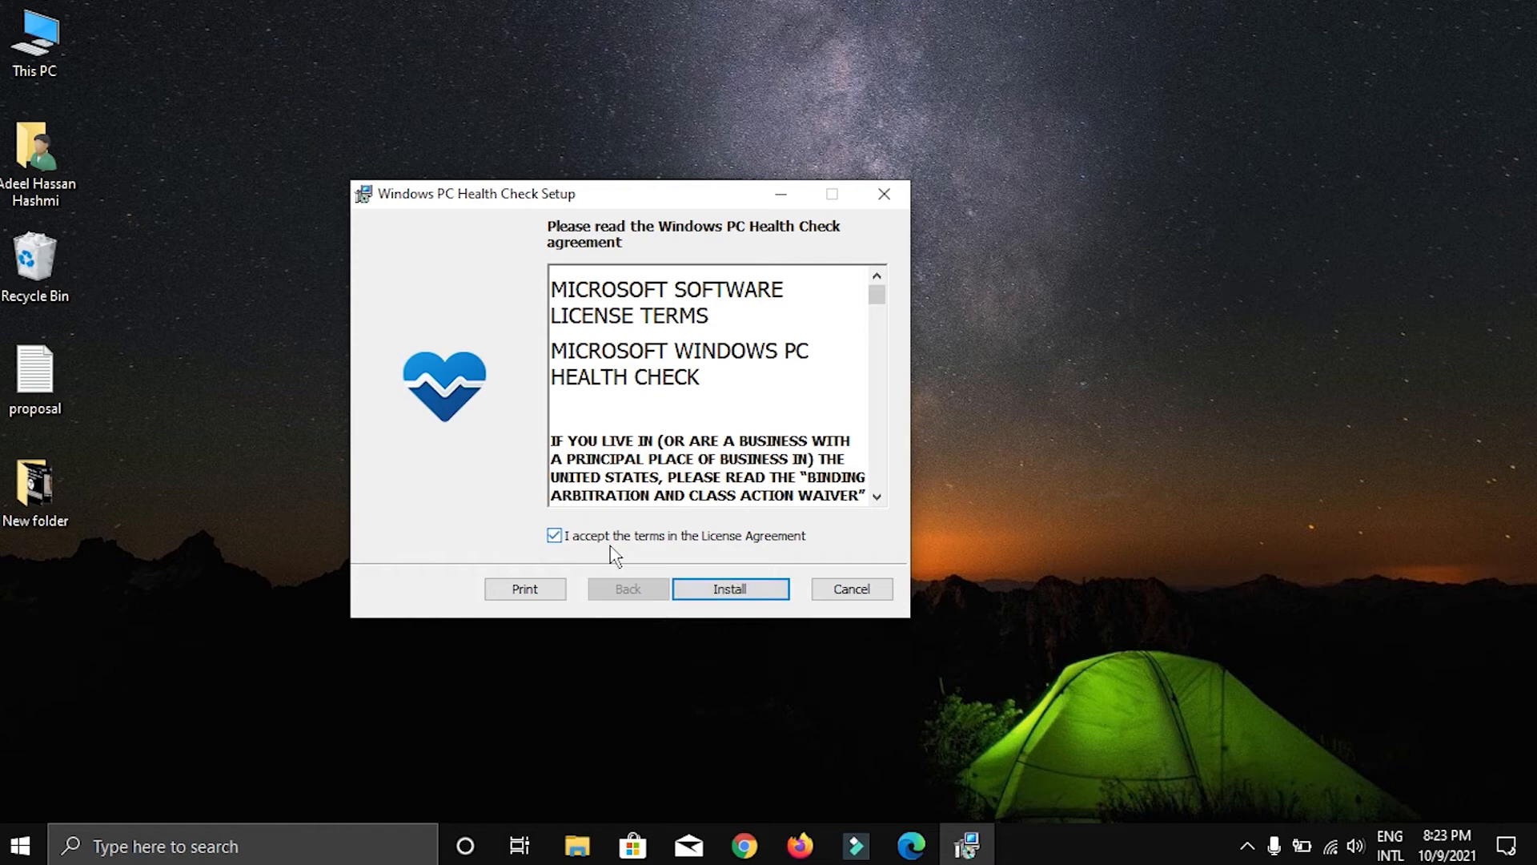
{"action": "left_click", "coordinate": [729, 590]}
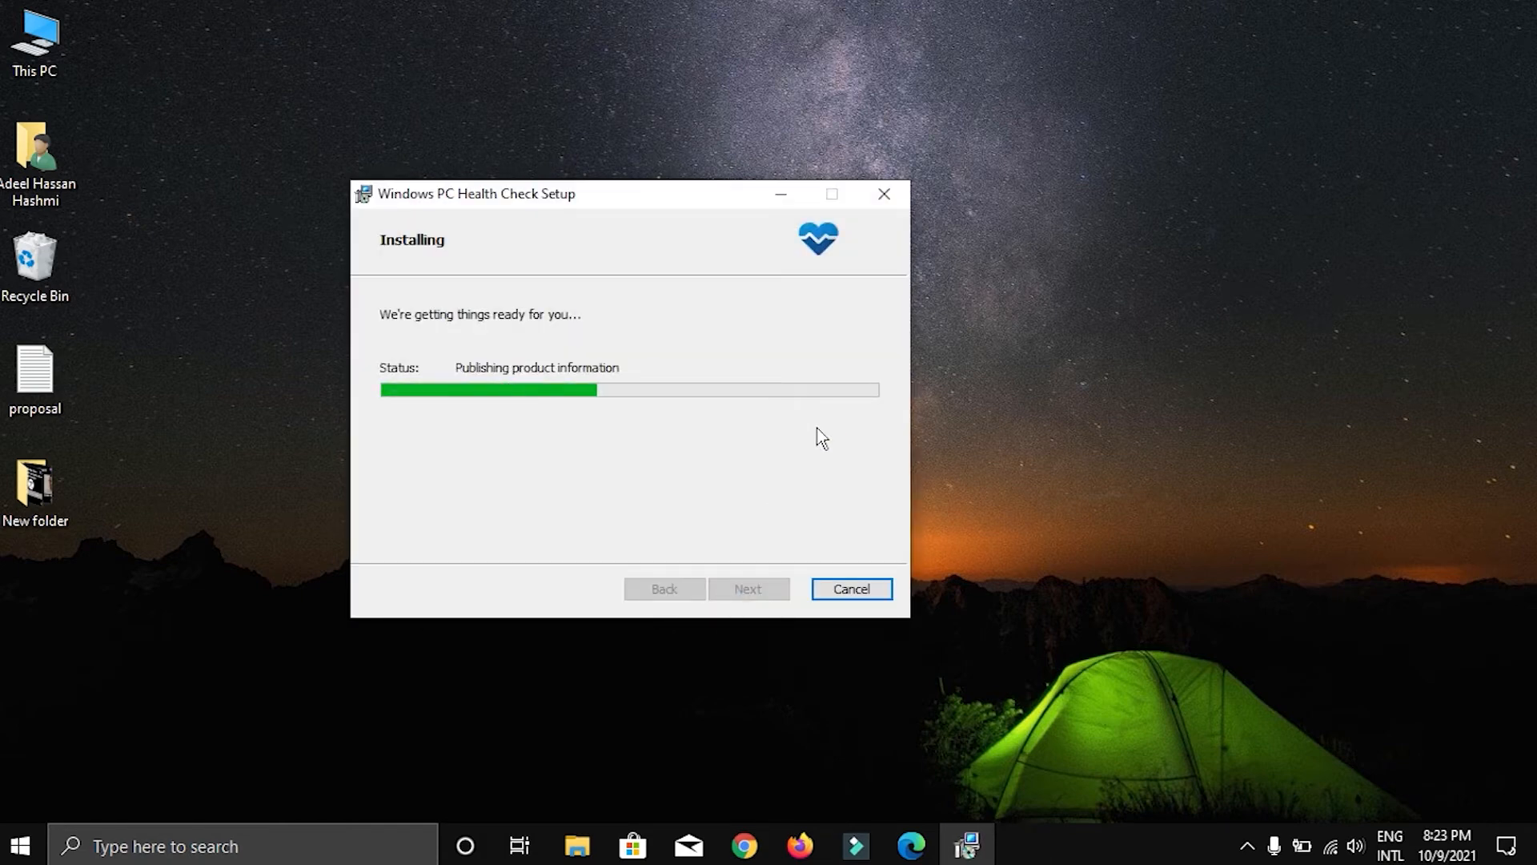
Step: Finish the setup to launch PC Health Check and check whether this PC meets the Windows 11 requirements
{"action": "left_click", "coordinate": [746, 589]}
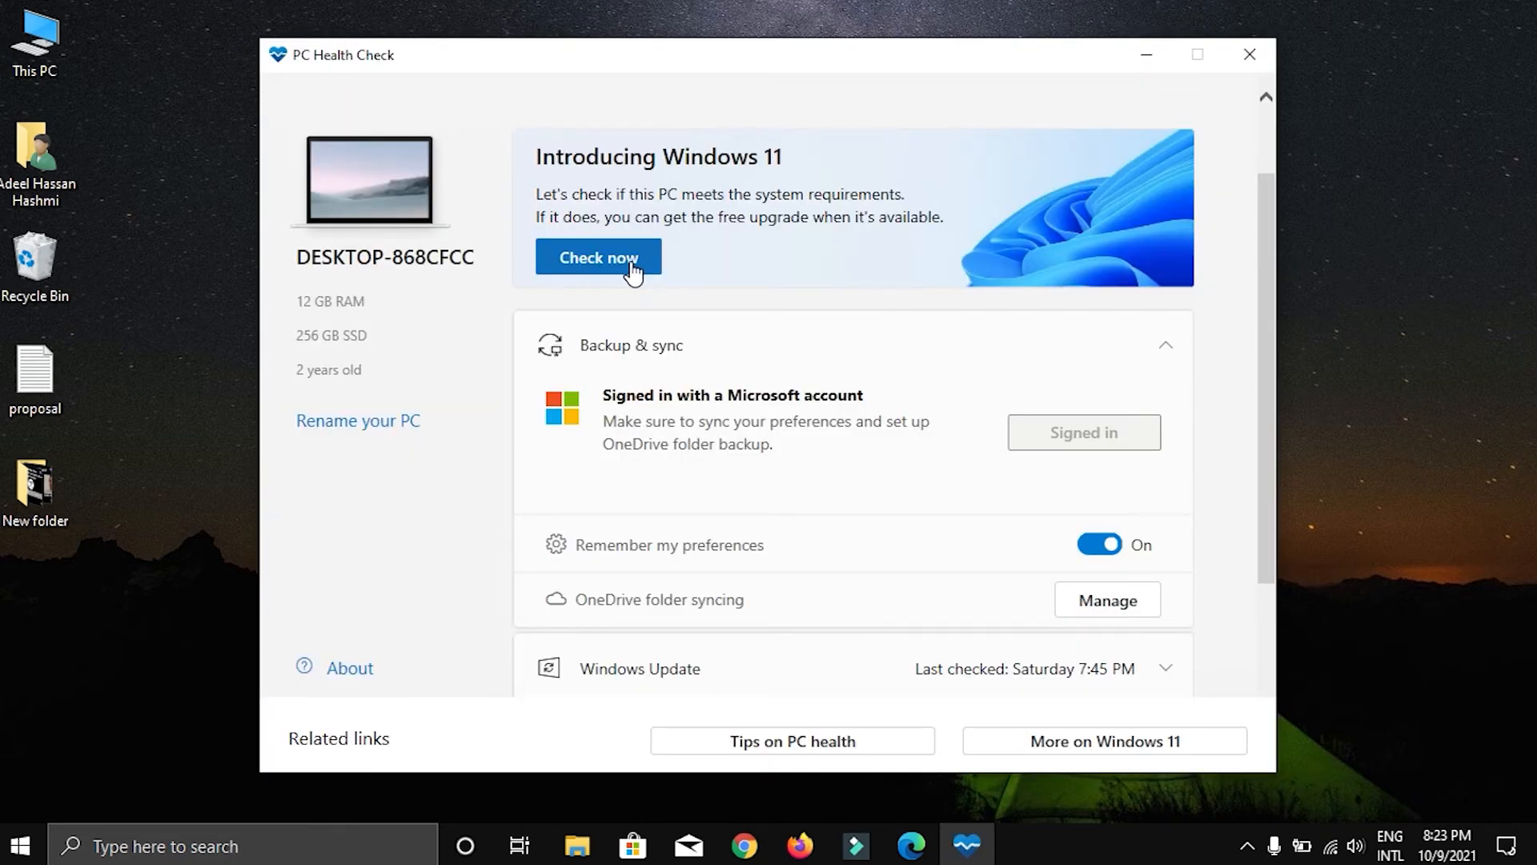
{"action": "left_click", "coordinate": [632, 268]}
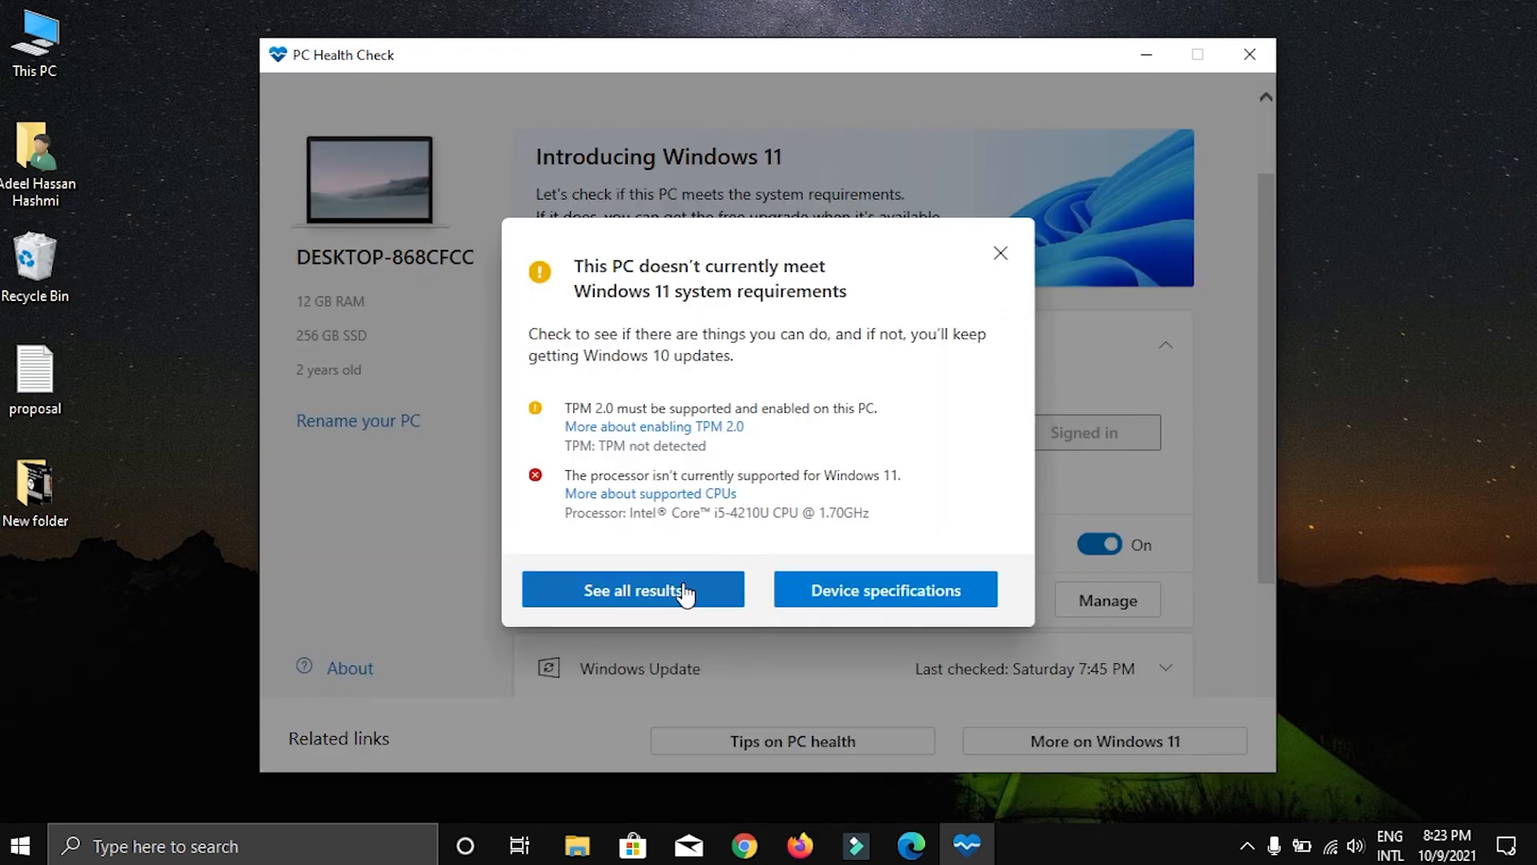
Step: Show all compatibility check results and review each Windows 11 system requirement in the list
{"action": "left_click", "coordinate": [685, 592]}
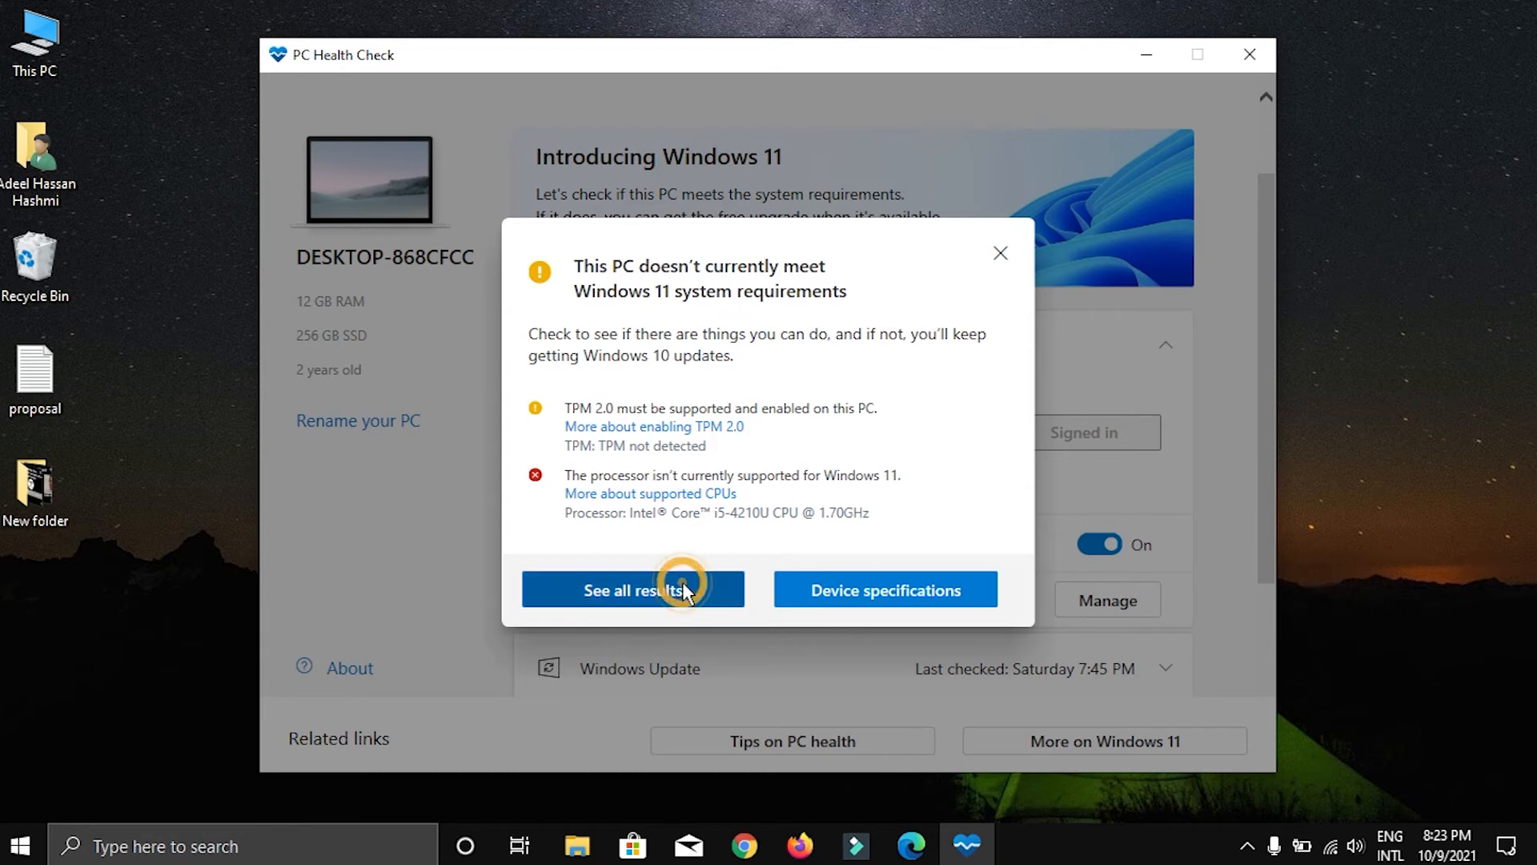
{"action": "scroll", "coordinate": [721, 522], "scroll_direction": "down", "scroll_amount": 3}
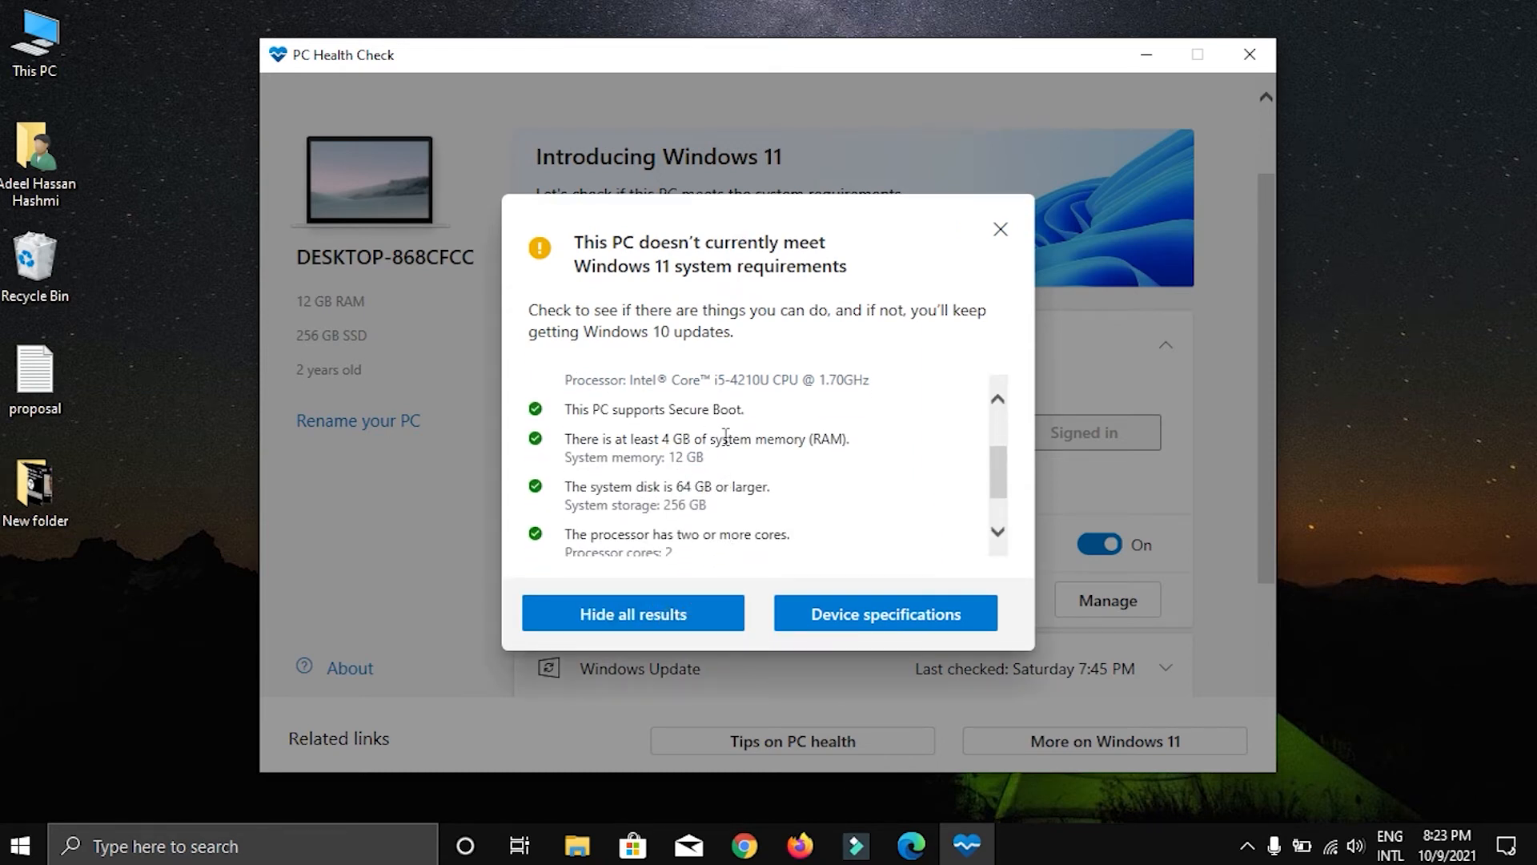
{"action": "scroll", "coordinate": [725, 436], "scroll_direction": "down", "scroll_amount": 3}
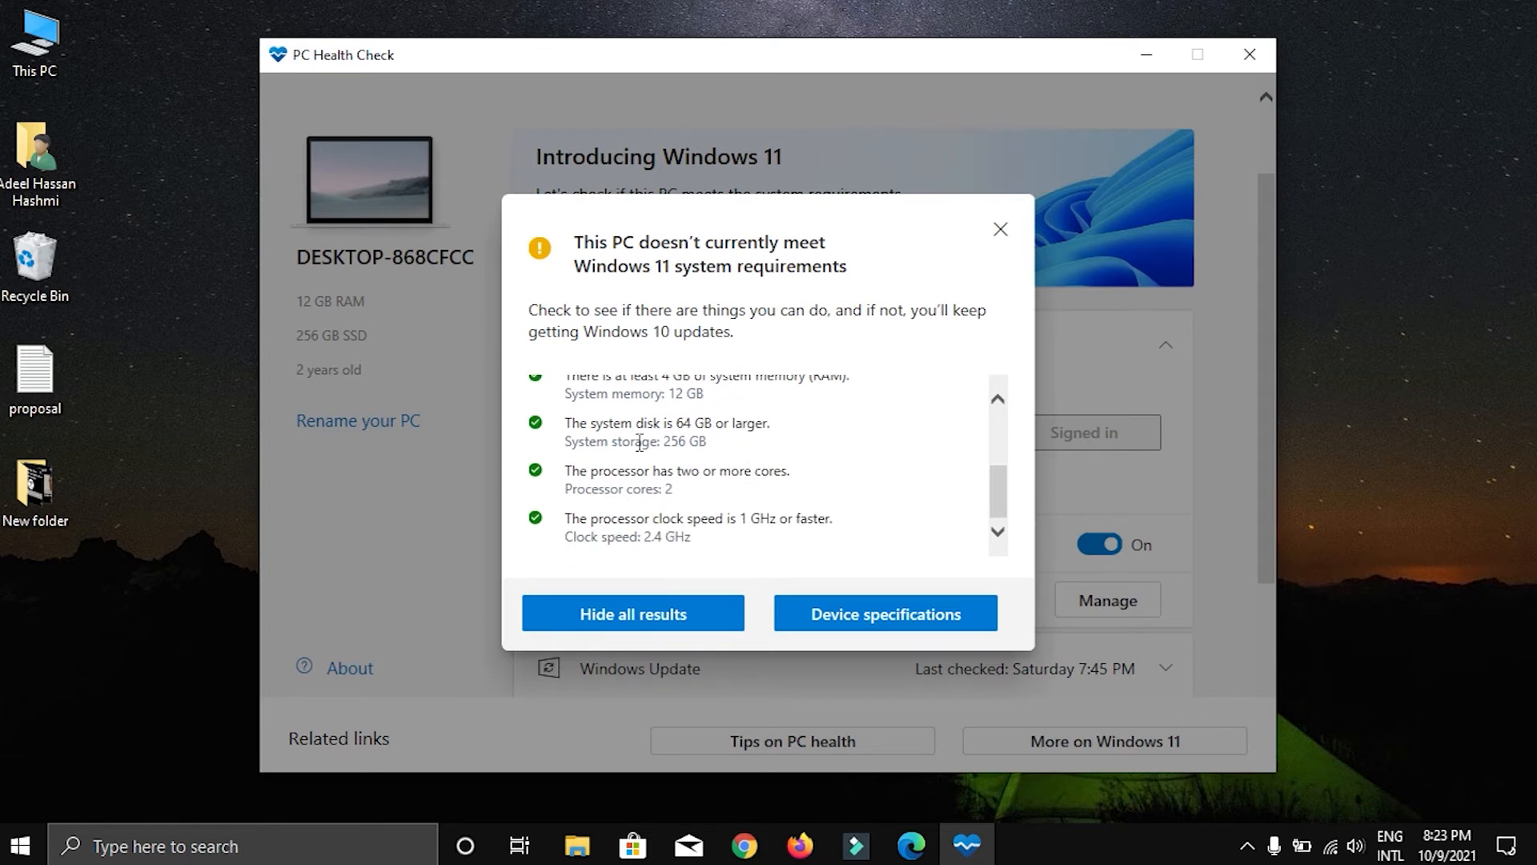
{"action": "scroll", "coordinate": [770, 518], "scroll_direction": "up", "scroll_amount": 5}
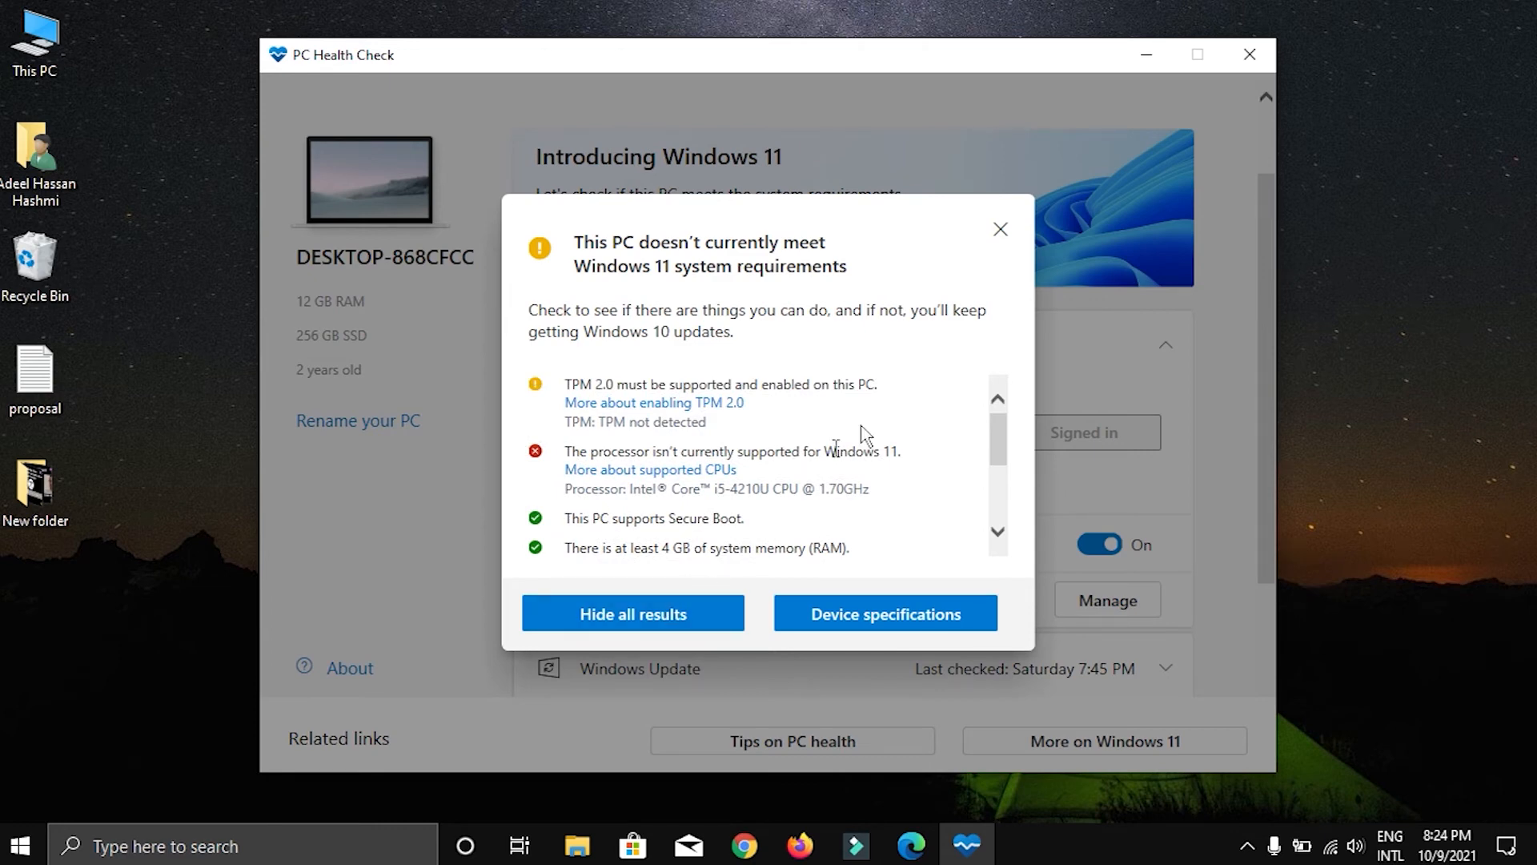
Step: Dismiss the compatibility results, look over the remaining PC health sections, and close PC Health Check
{"action": "left_click", "coordinate": [1001, 232]}
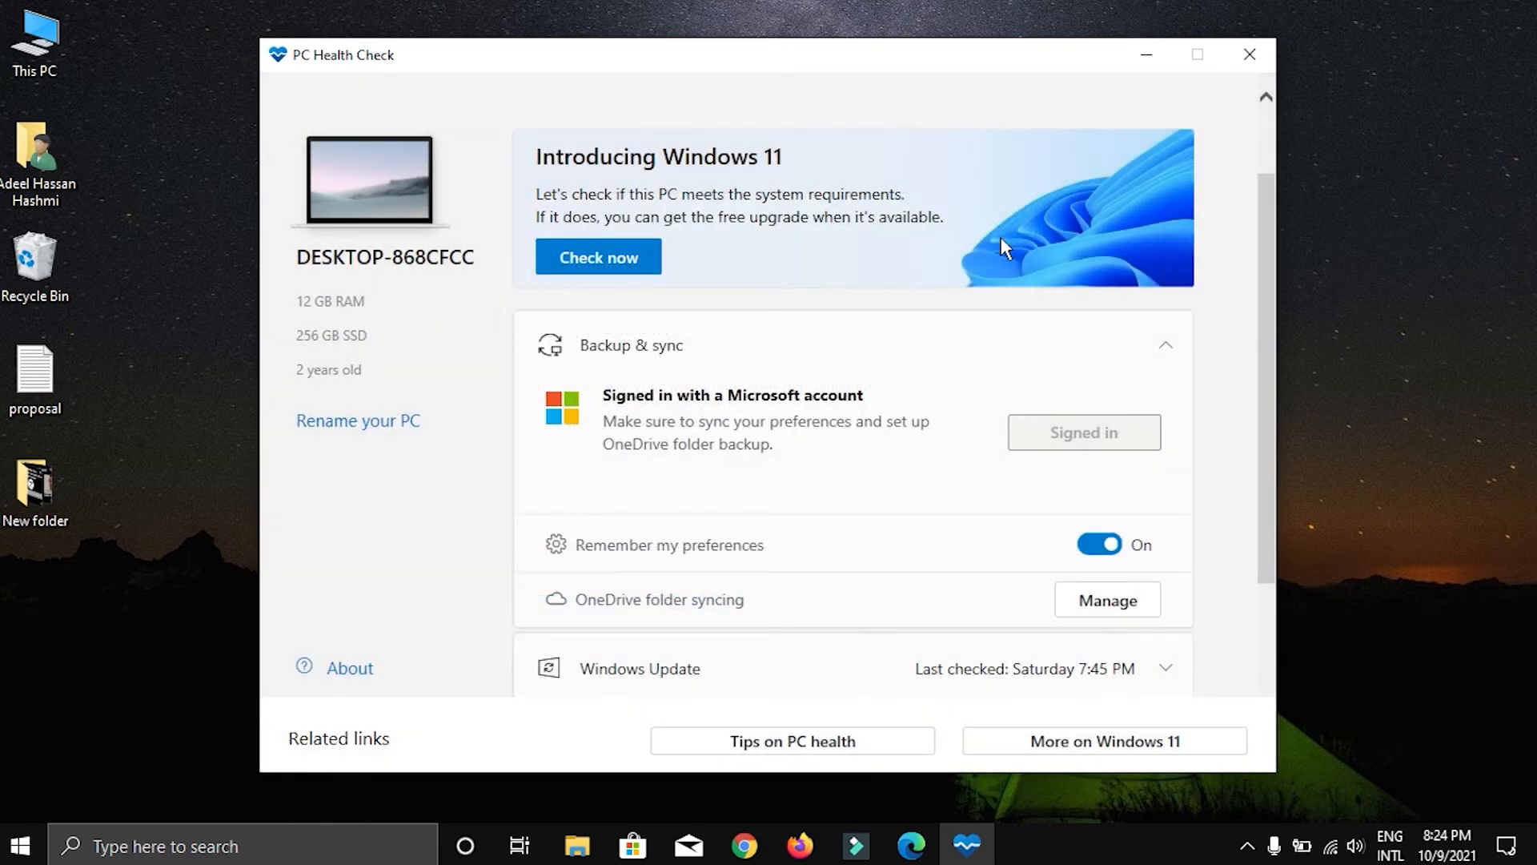
{"action": "scroll", "coordinate": [1001, 238], "scroll_direction": "down", "scroll_amount": 3}
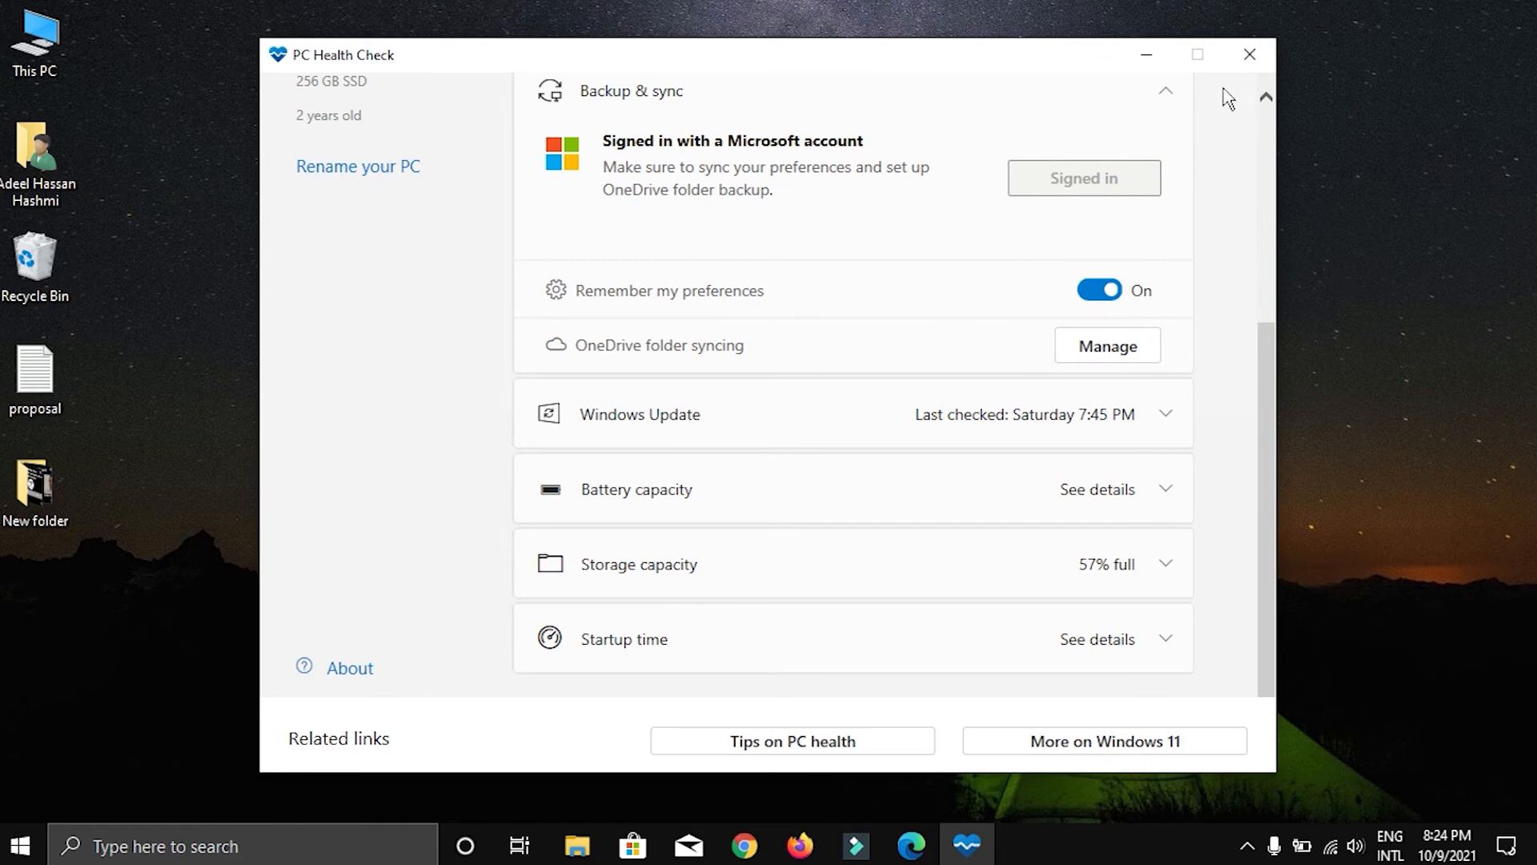
{"action": "left_click", "coordinate": [1249, 54]}
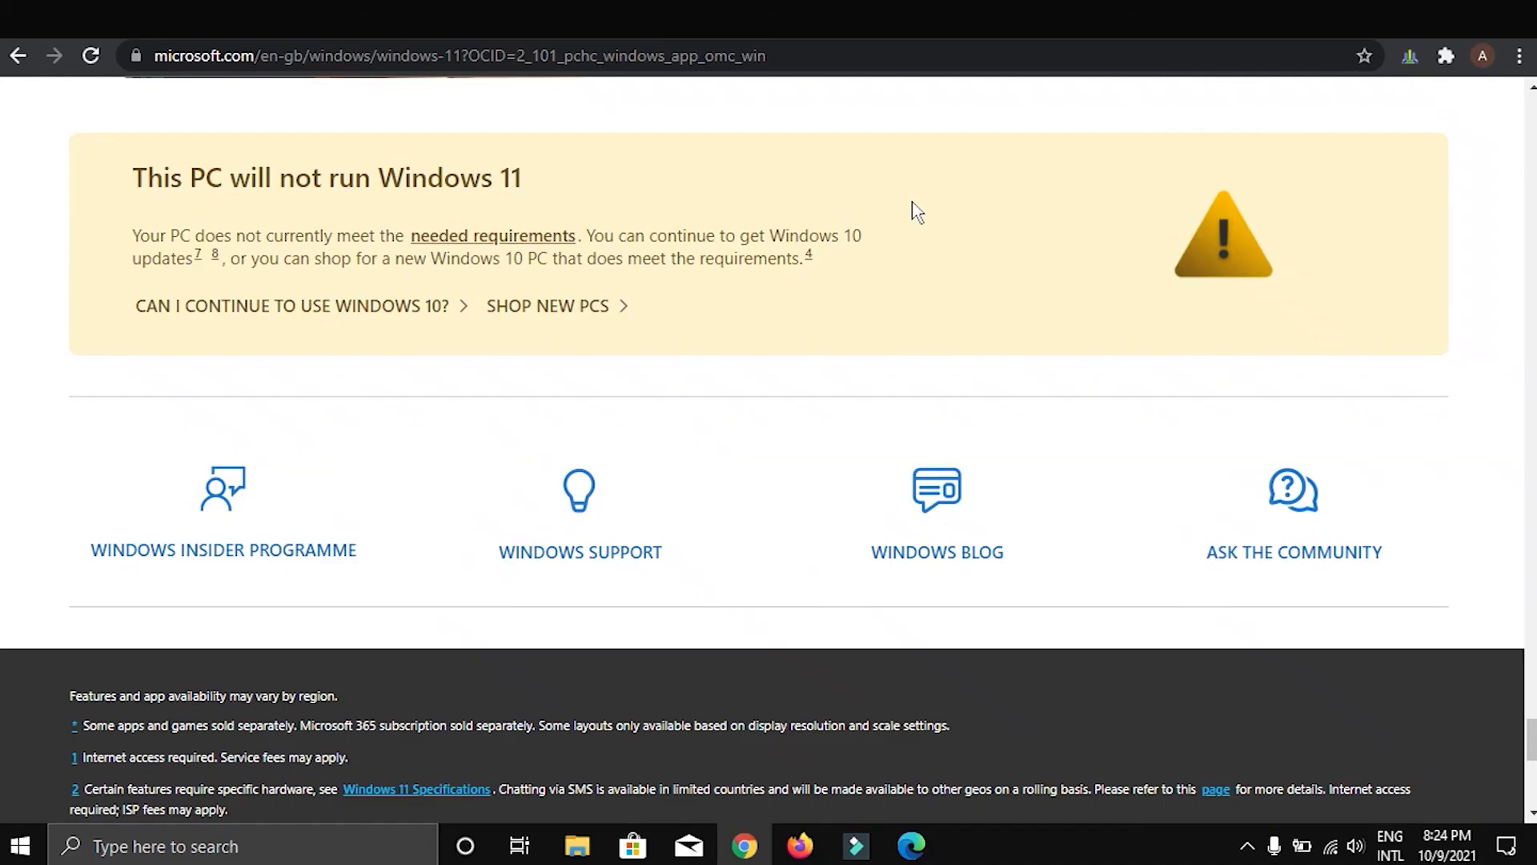
Step: Look through Microsoft's Windows 11 pages and review the introduction to the installation options on the Download Windows 11 page
{"action": "scroll", "coordinate": [913, 209], "scroll_direction": "down", "scroll_amount": 6}
{"action": "scroll", "coordinate": [913, 213], "scroll_direction": "up", "scroll_amount": 4}
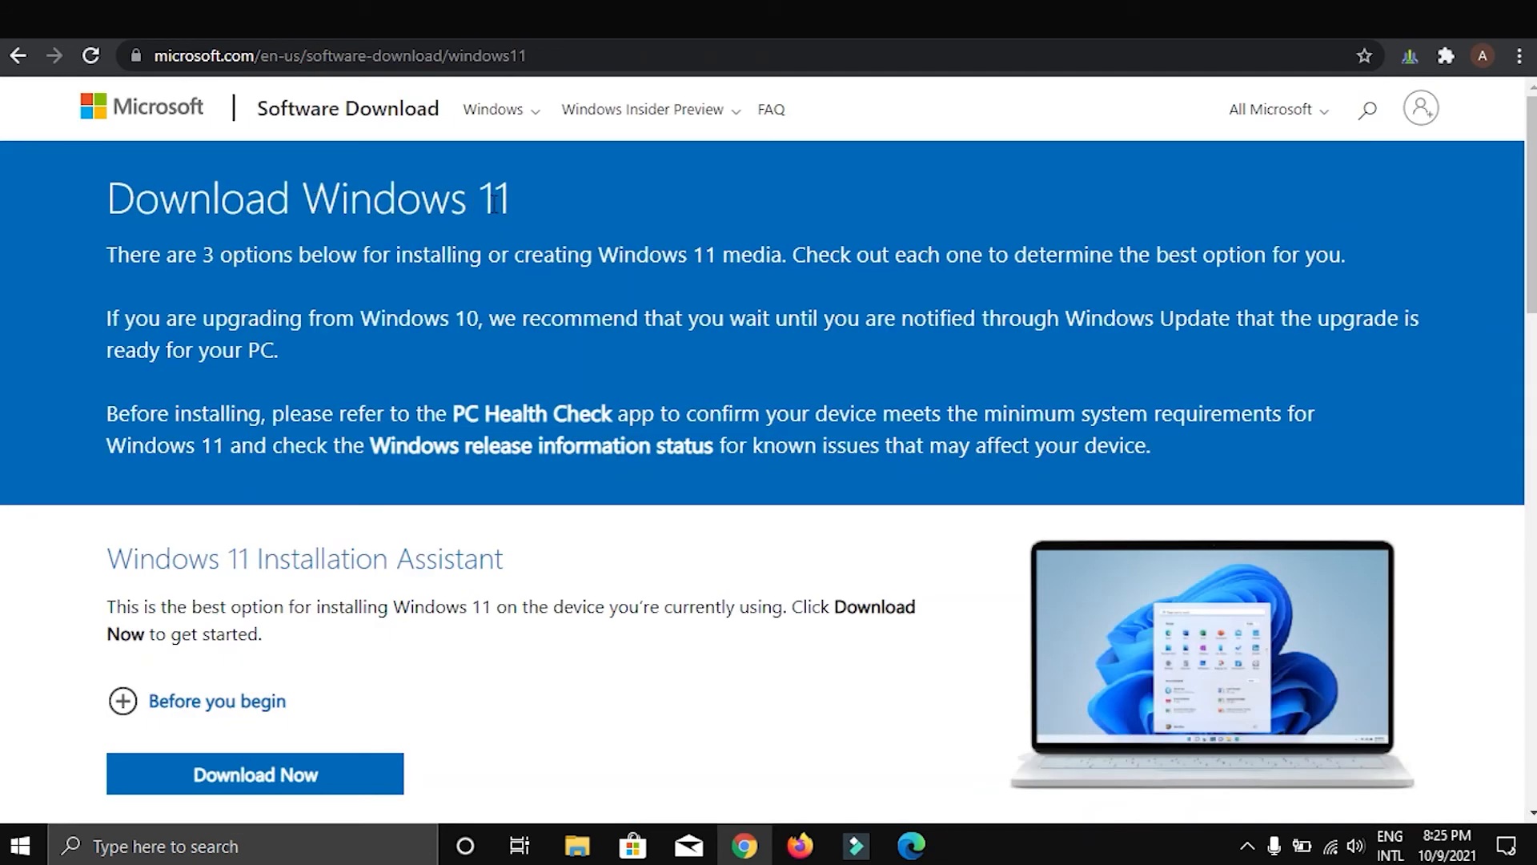
{"action": "left_click_drag", "start_coordinate": [208, 256], "coordinate": [287, 260]}
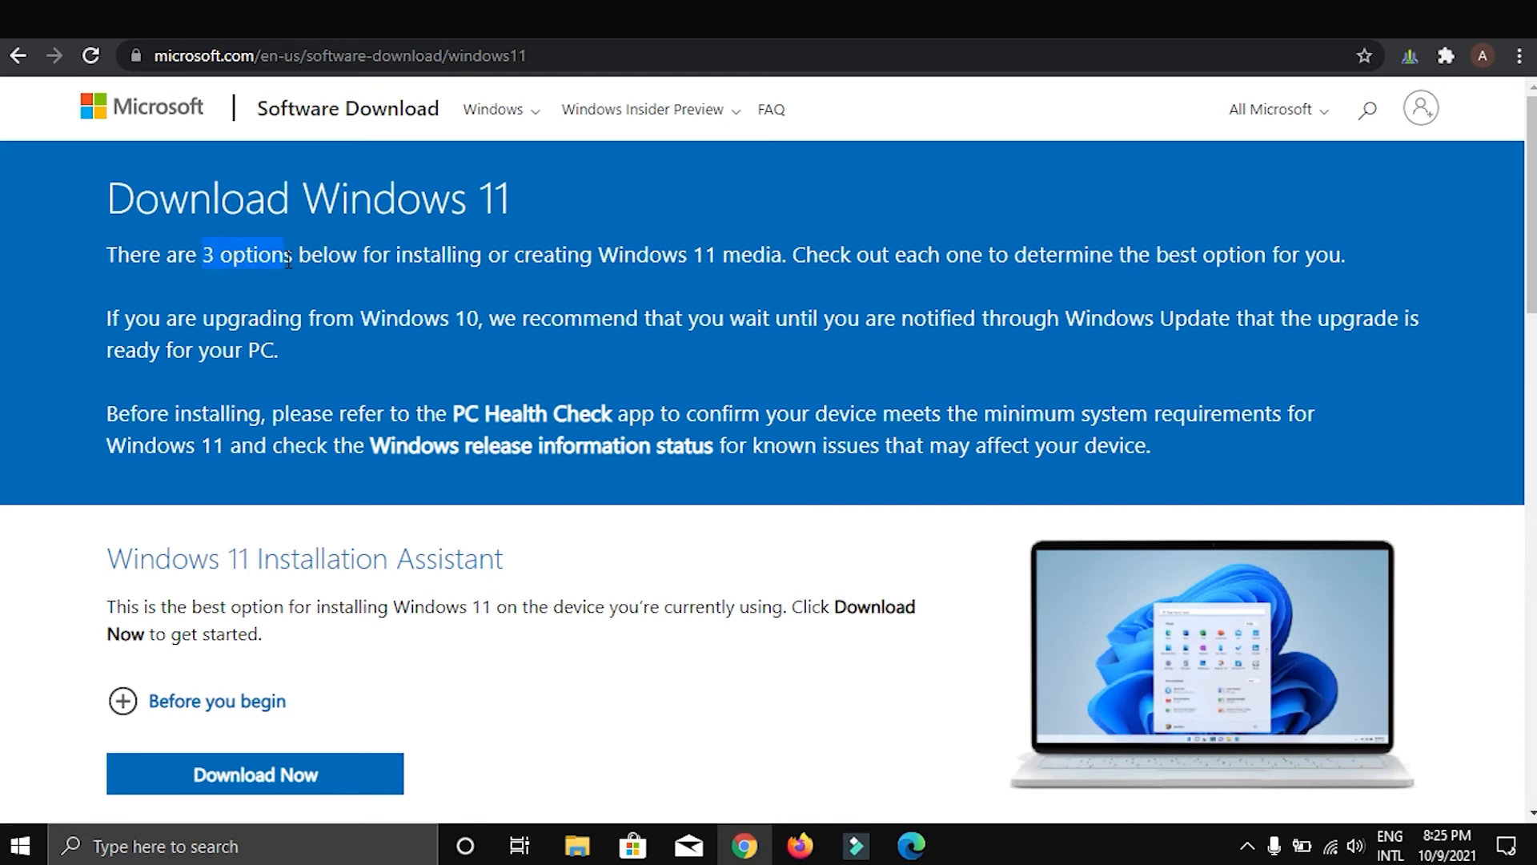
{"action": "left_click", "coordinate": [432, 321]}
{"action": "scroll", "coordinate": [531, 553], "scroll_direction": "down", "scroll_amount": 4}
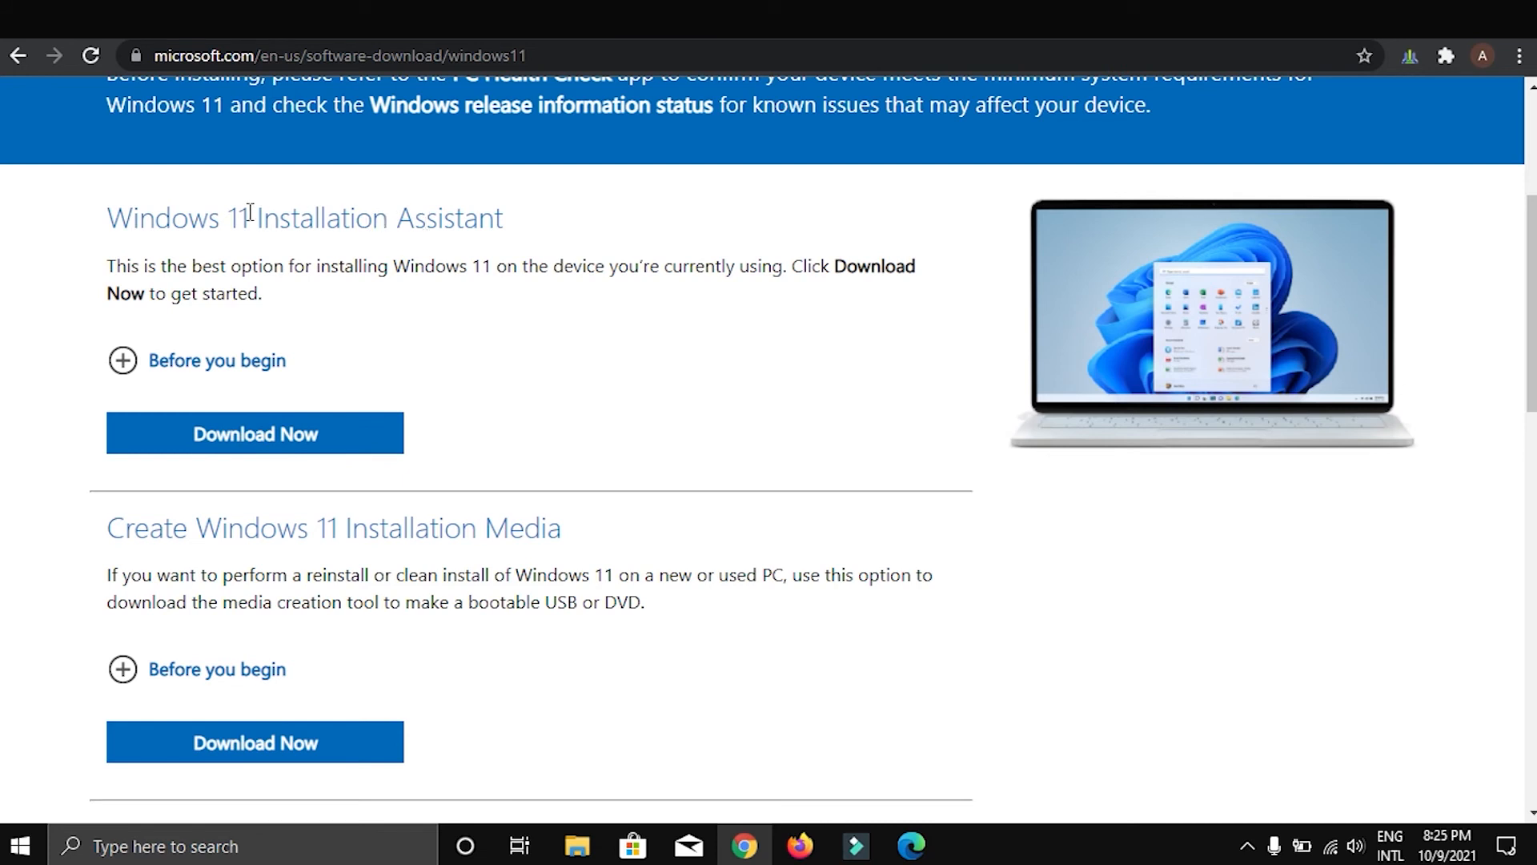
Step: Expand the "Before you begin" notes for Windows 11 Installation Assistant and read the conditions and installation instructions
{"action": "left_click_drag", "start_coordinate": [128, 208], "coordinate": [522, 233]}
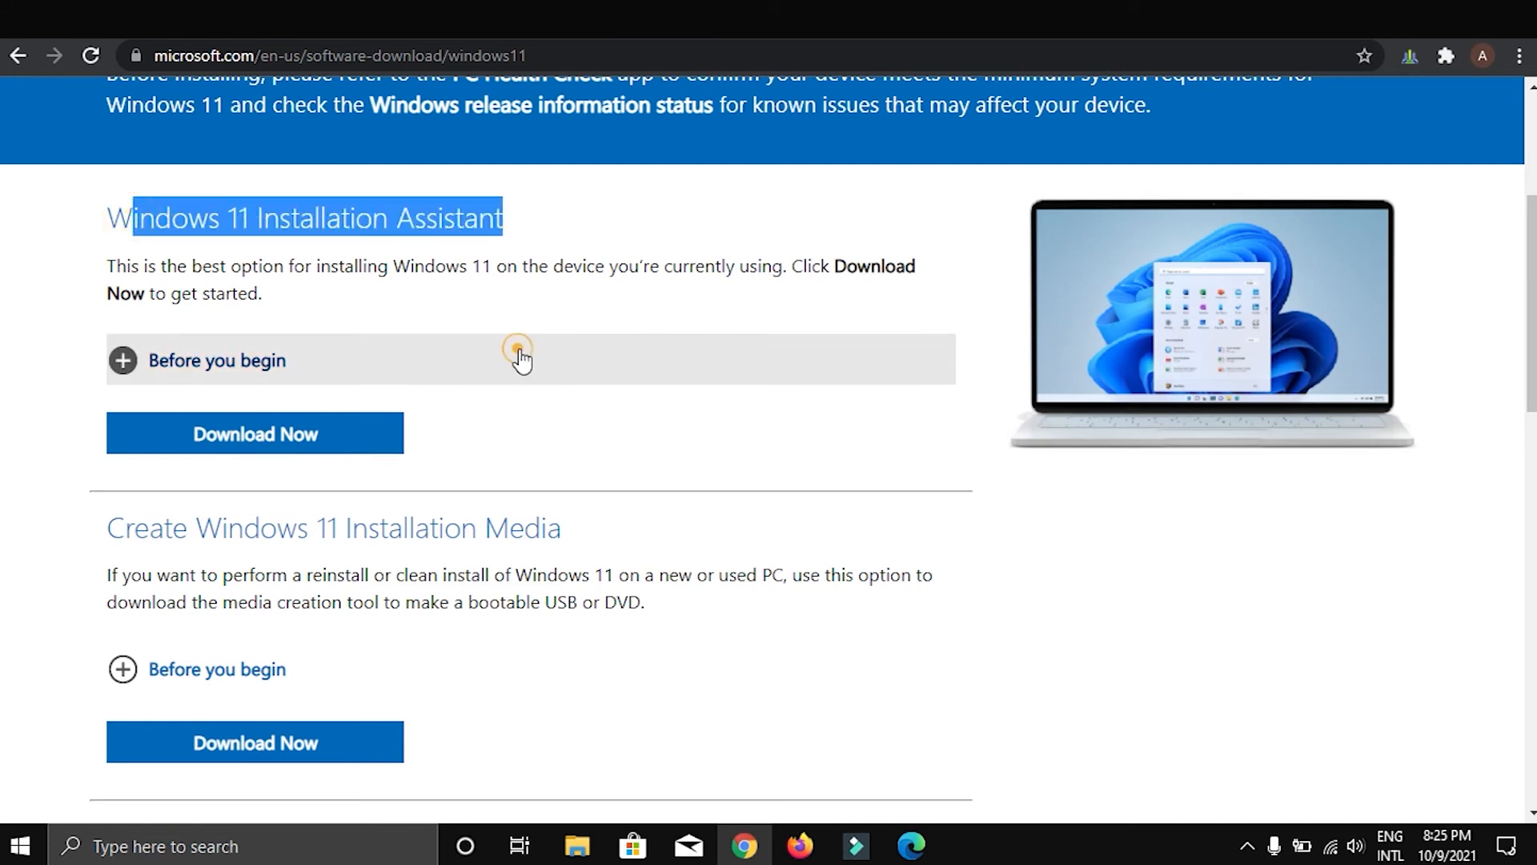
{"action": "left_click", "coordinate": [516, 358]}
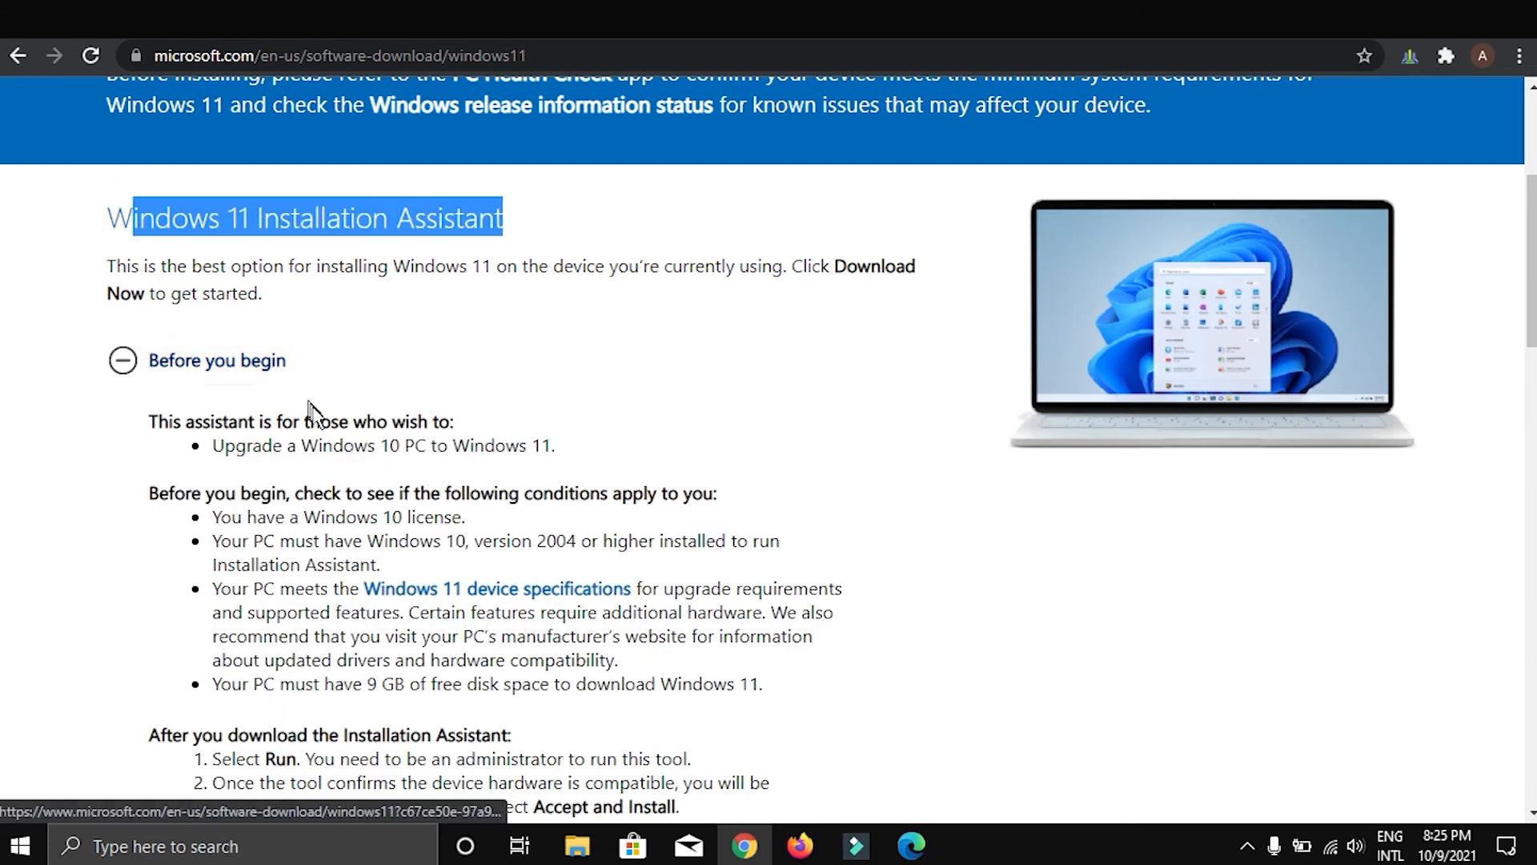
{"action": "scroll", "coordinate": [319, 406], "scroll_direction": "down", "scroll_amount": 1}
{"action": "scroll", "coordinate": [463, 341], "scroll_direction": "down", "scroll_amount": 1}
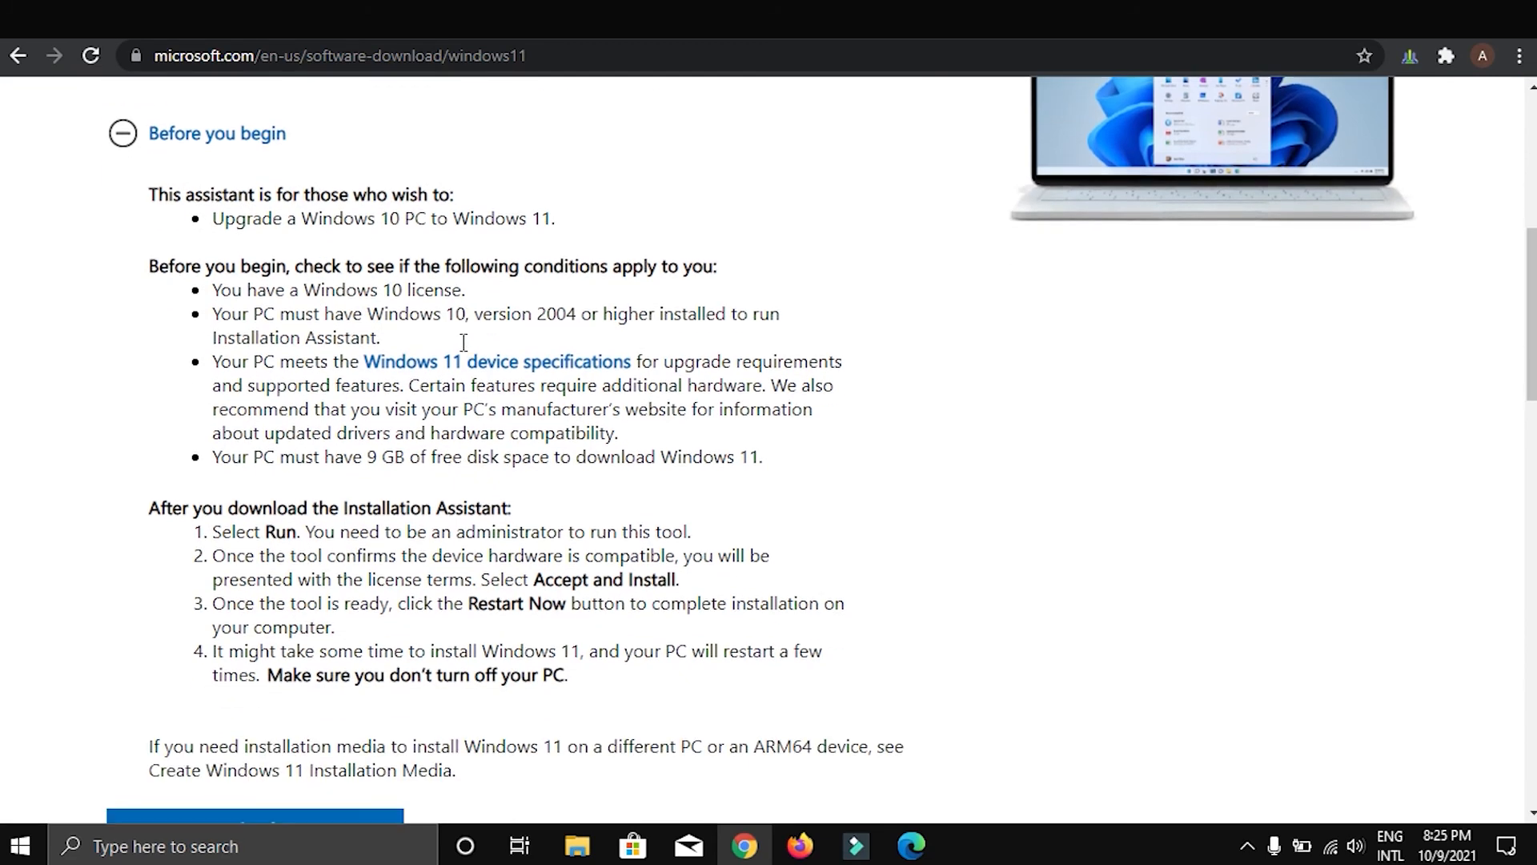
{"action": "scroll", "coordinate": [463, 350], "scroll_direction": "down", "scroll_amount": 1}
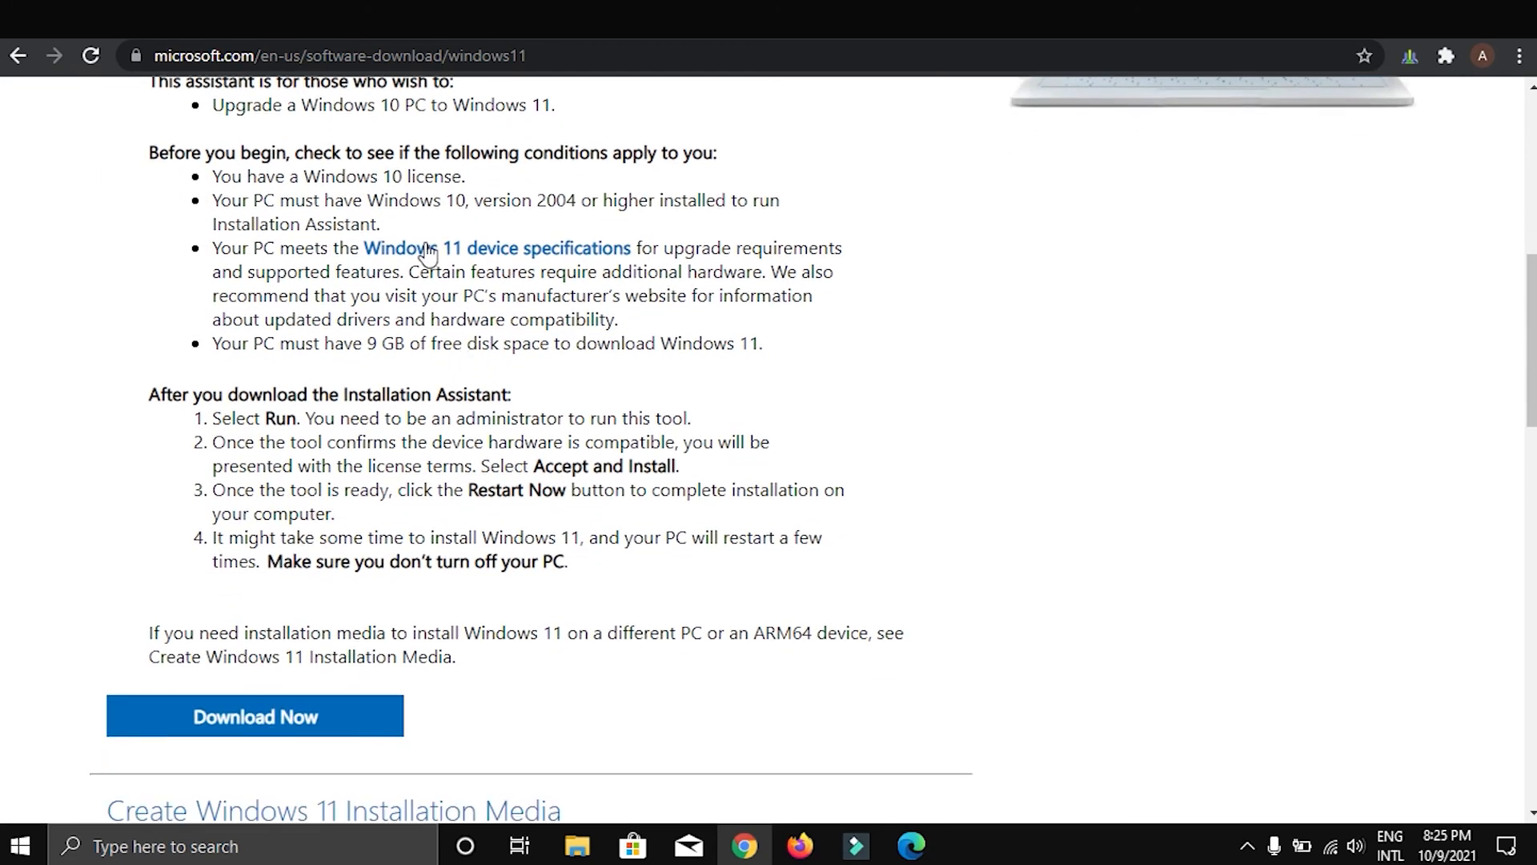
{"action": "scroll", "coordinate": [386, 301], "scroll_direction": "down", "scroll_amount": 1}
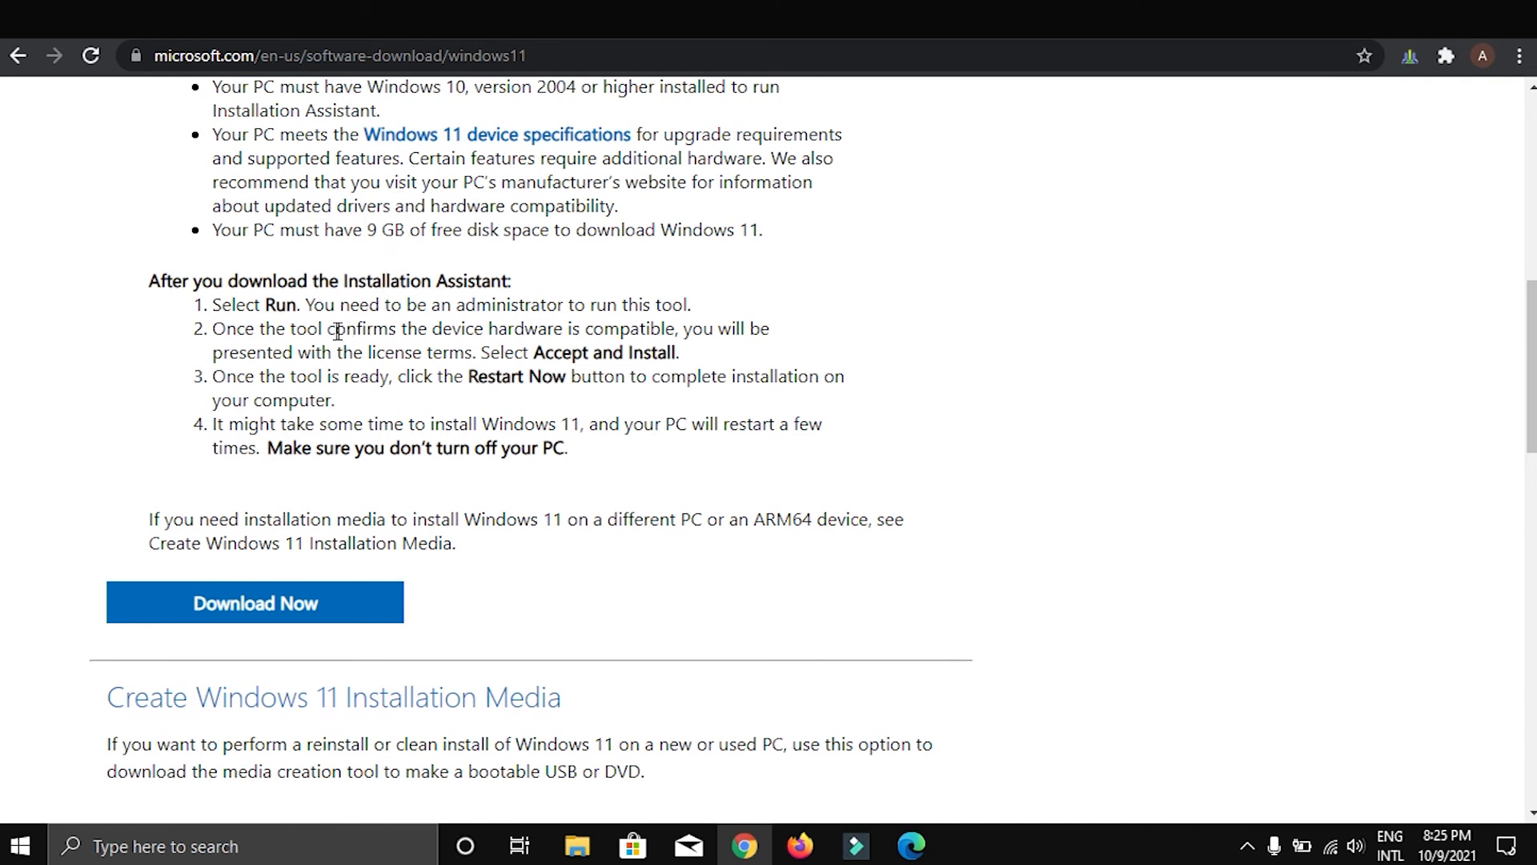
{"action": "scroll", "coordinate": [451, 328], "scroll_direction": "down", "scroll_amount": 1}
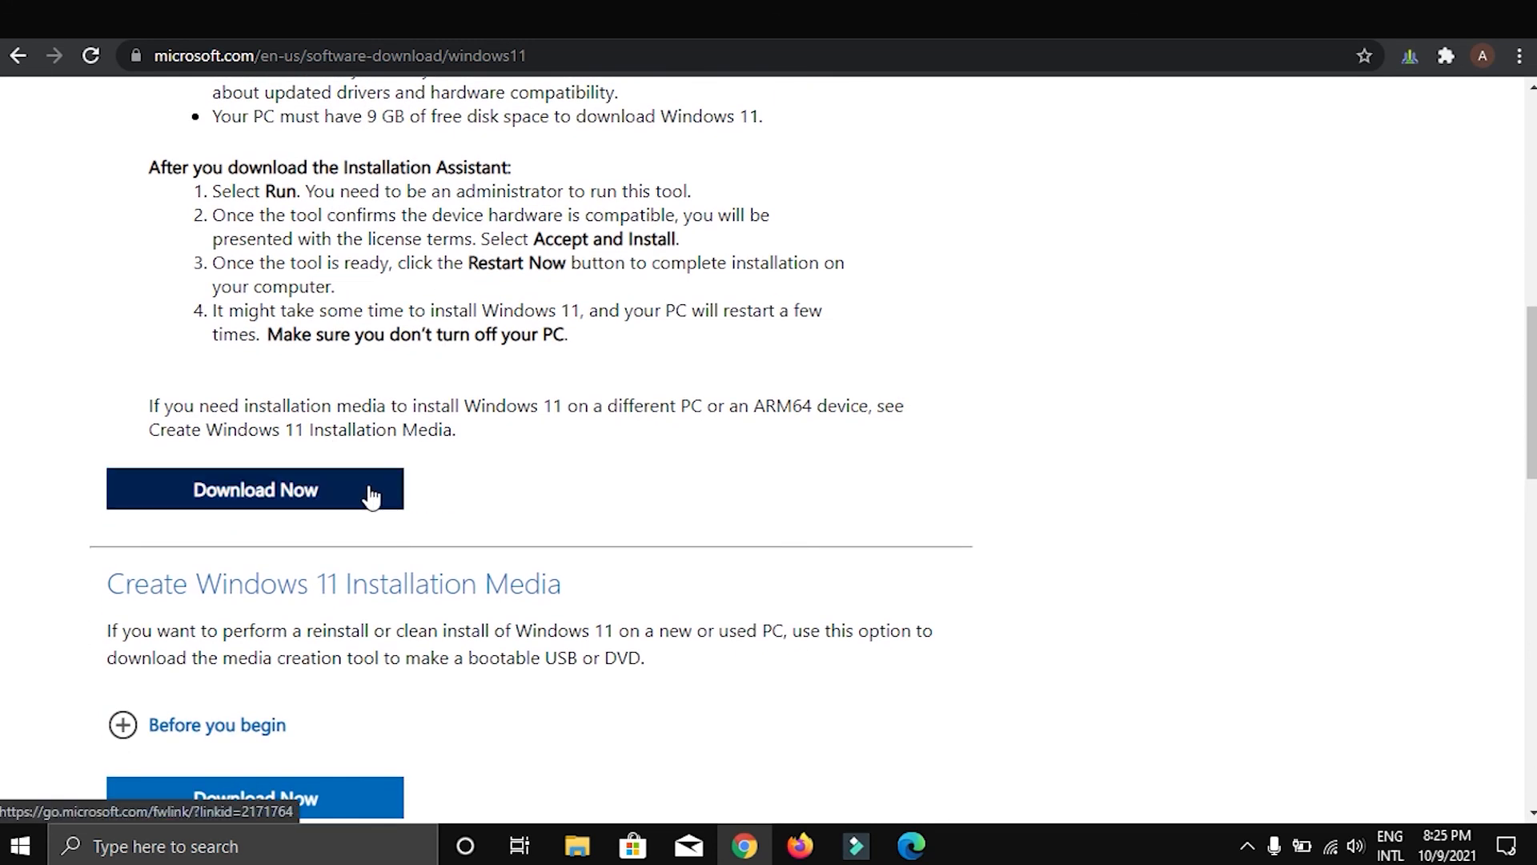
Step: Review the Create Windows 11 Installation Media option and its description for making a bootable USB or DVD
{"action": "scroll", "coordinate": [440, 504], "scroll_direction": "down", "scroll_amount": 3}
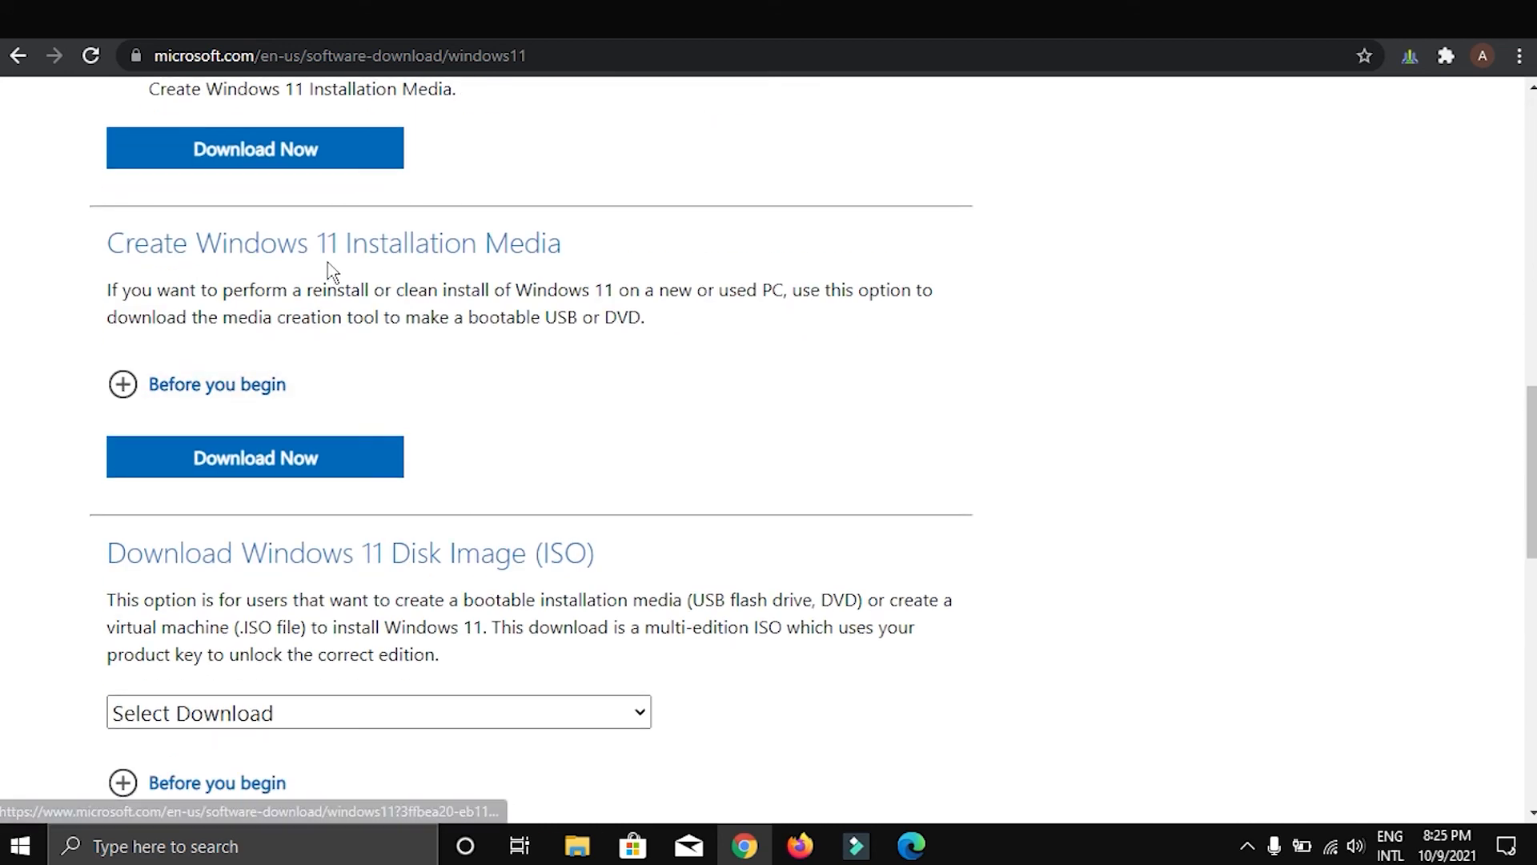
{"action": "left_click_drag", "start_coordinate": [77, 244], "coordinate": [584, 247]}
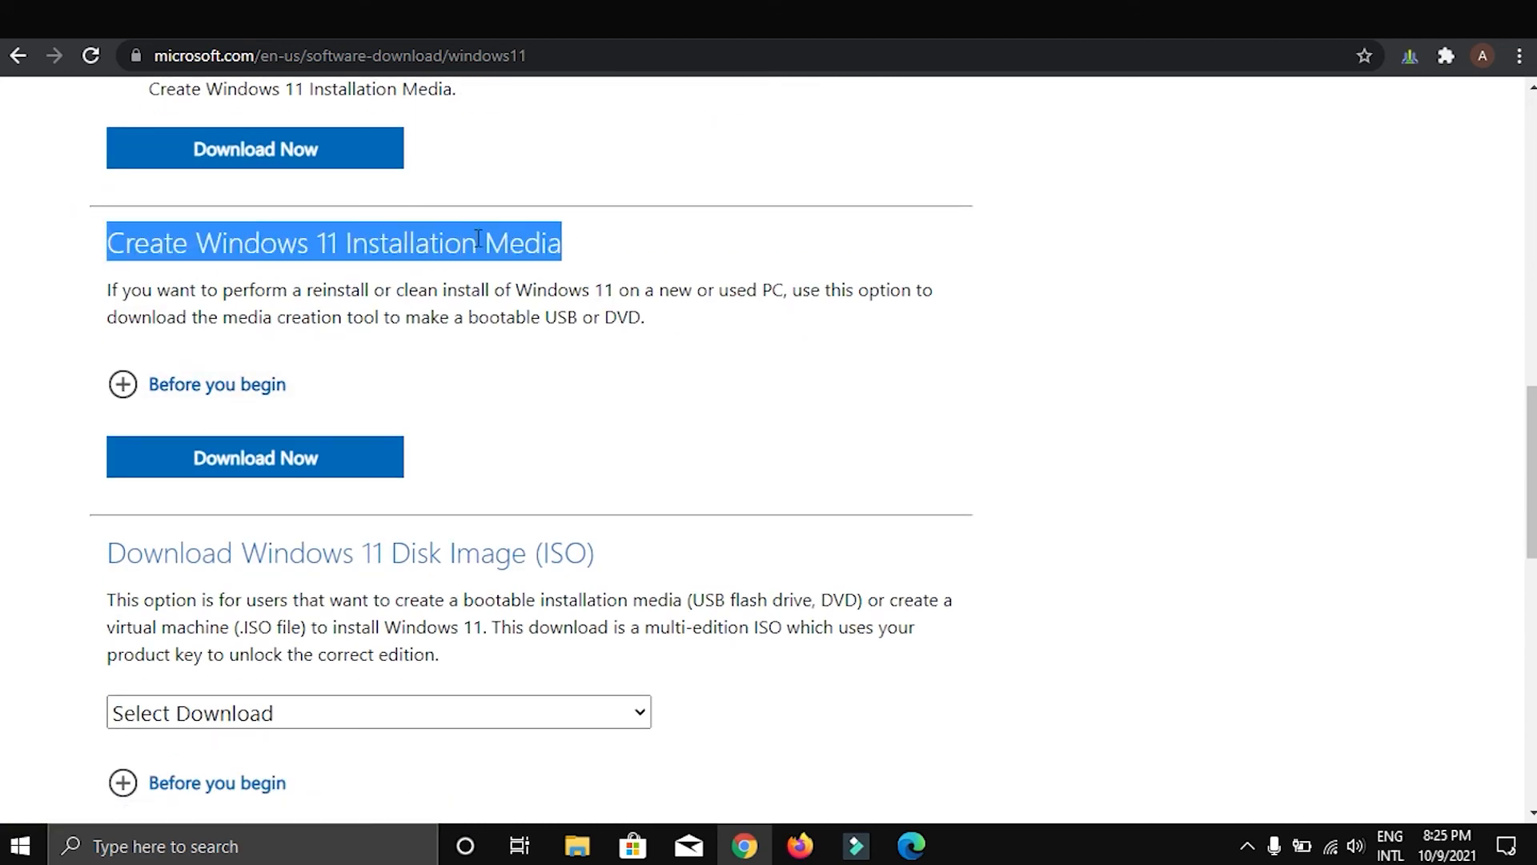
{"action": "scroll", "coordinate": [537, 394], "scroll_direction": "down", "scroll_amount": 1}
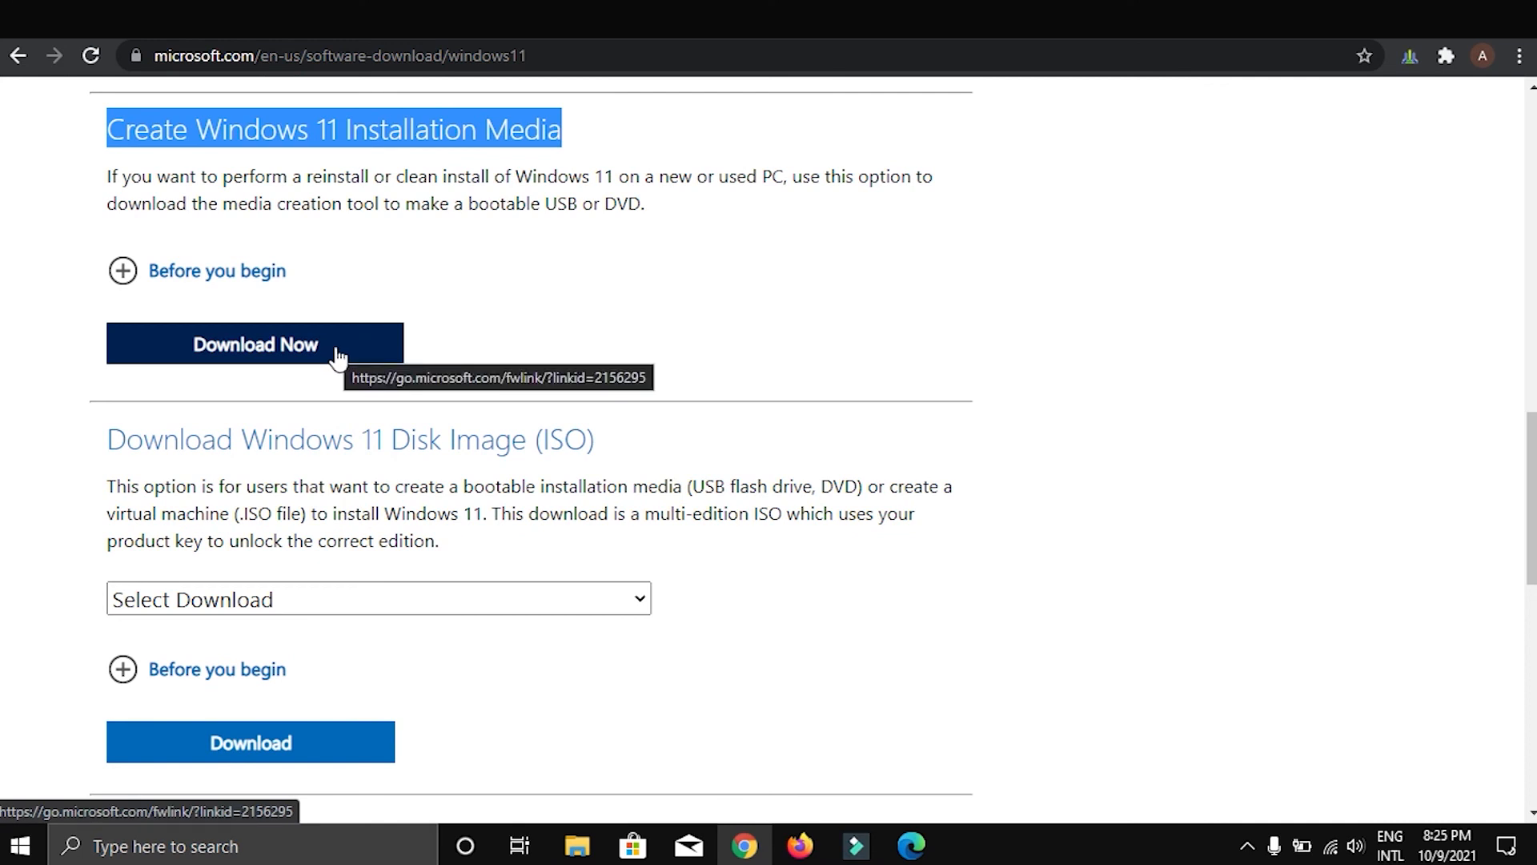
Step: Review the Download Windows 11 Disk Image (ISO) option and select Windows 11 as its download
{"action": "scroll", "coordinate": [387, 376], "scroll_direction": "down", "scroll_amount": 2}
{"action": "left_click_drag", "start_coordinate": [109, 213], "coordinate": [617, 213]}
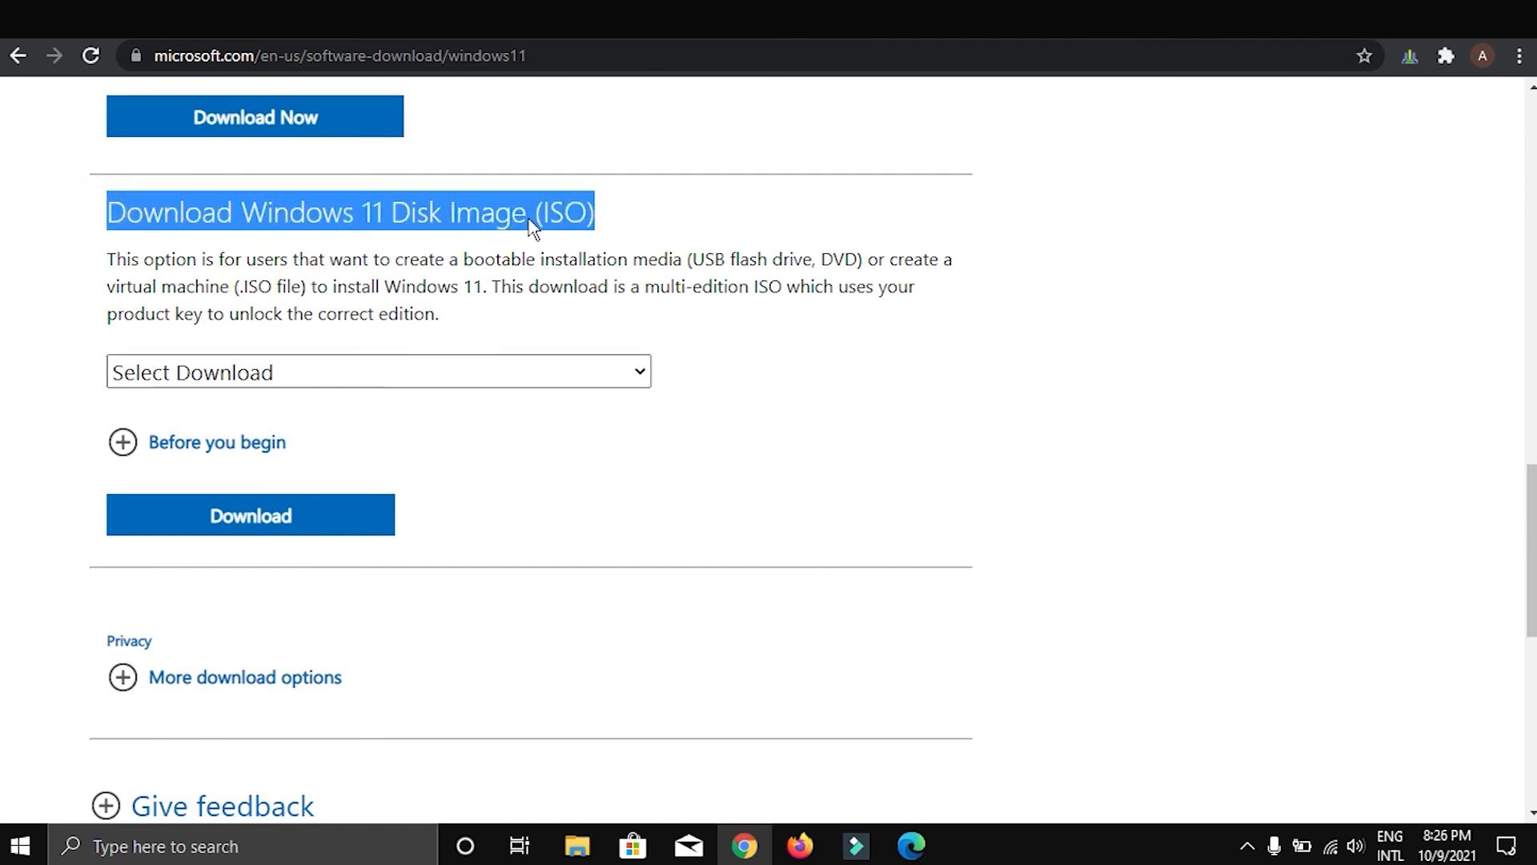
{"action": "left_click", "coordinate": [447, 276]}
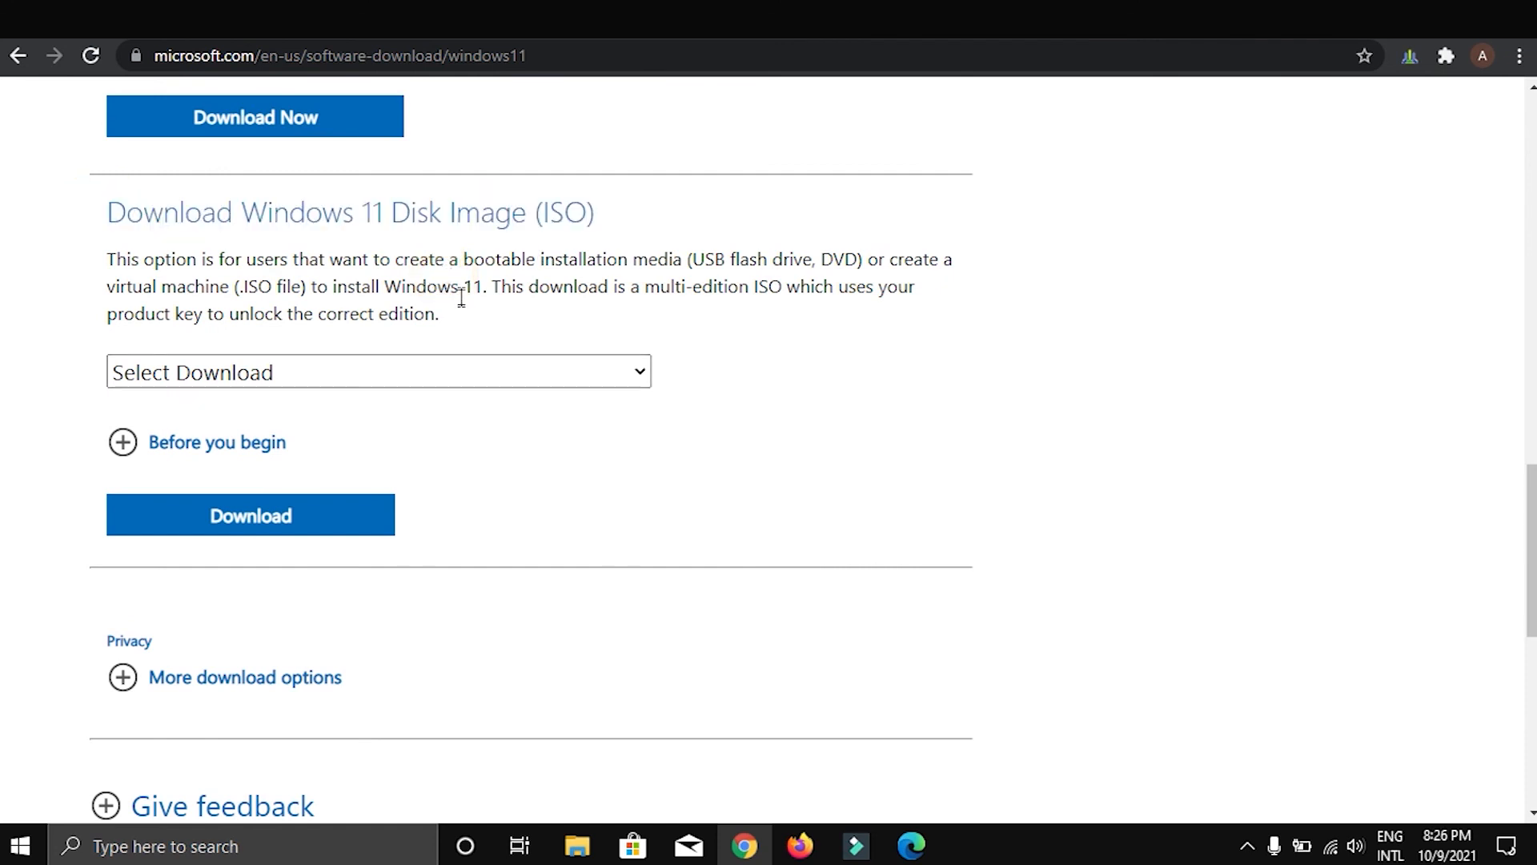
{"action": "left_click", "coordinate": [447, 364]}
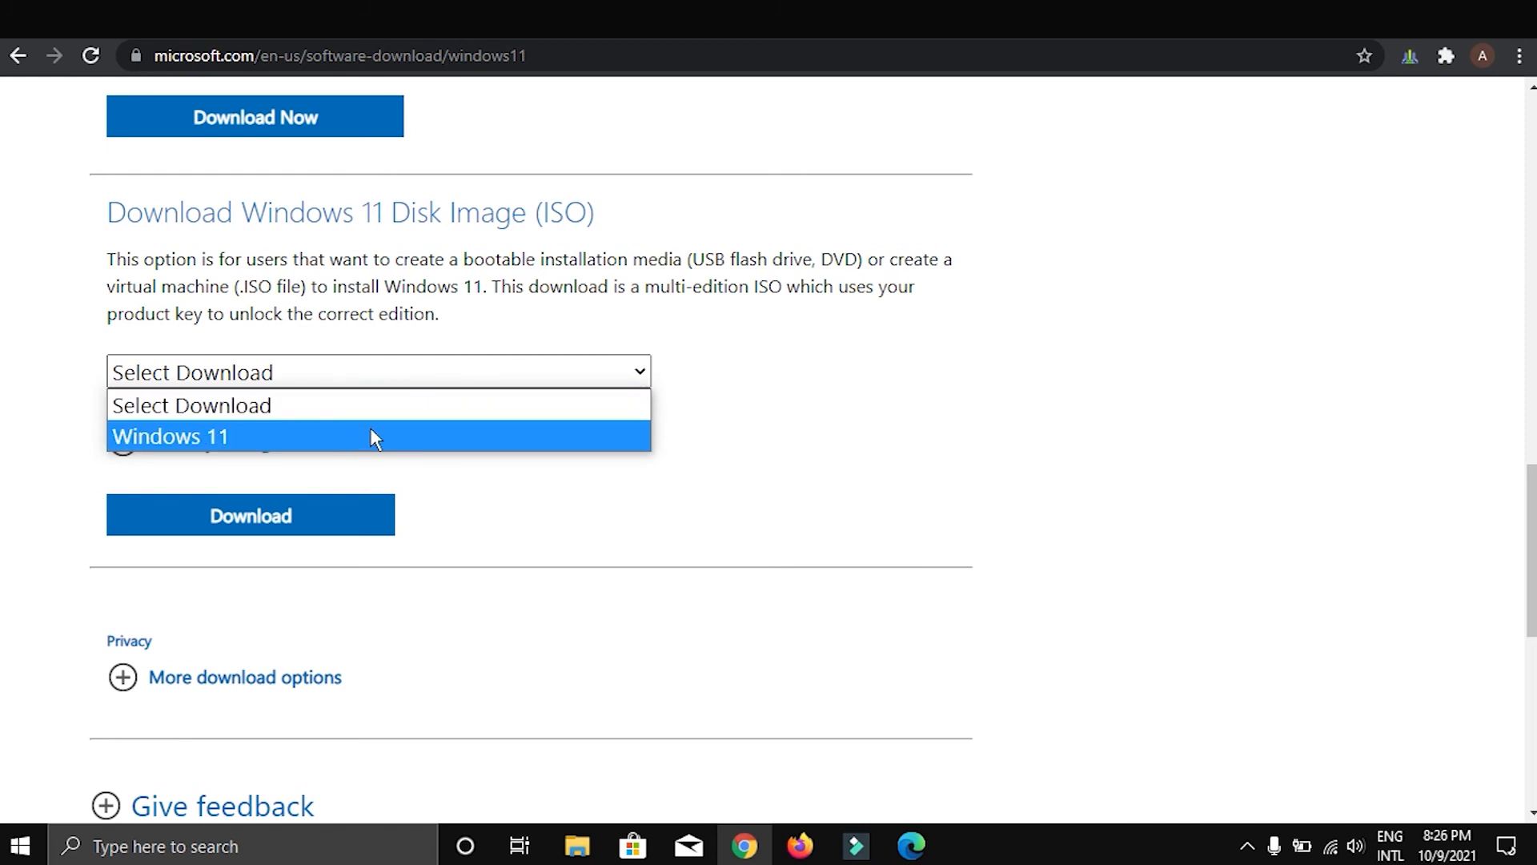
{"action": "left_click", "coordinate": [398, 435]}
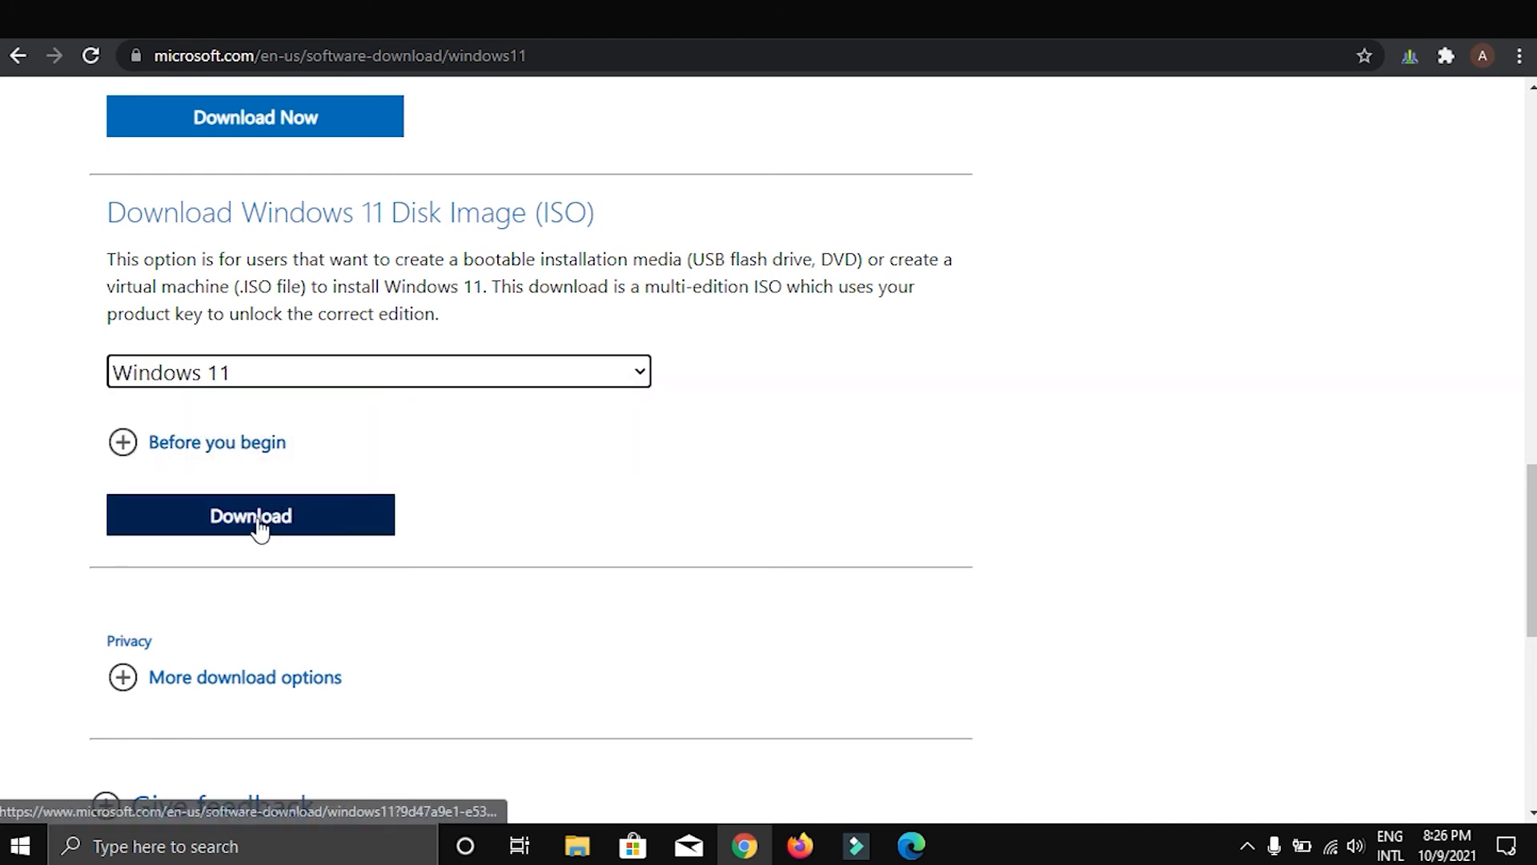